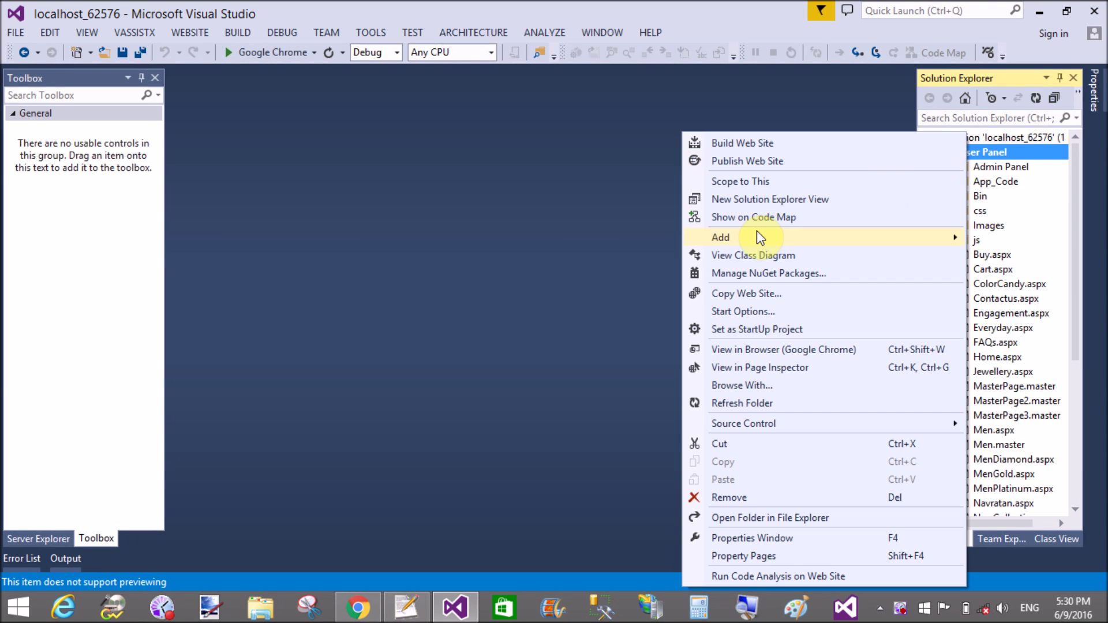
Step: Add a Web Form named Default.aspx to the User Panel site through Add New Item
mouse_move(720, 237)
click(577, 240)
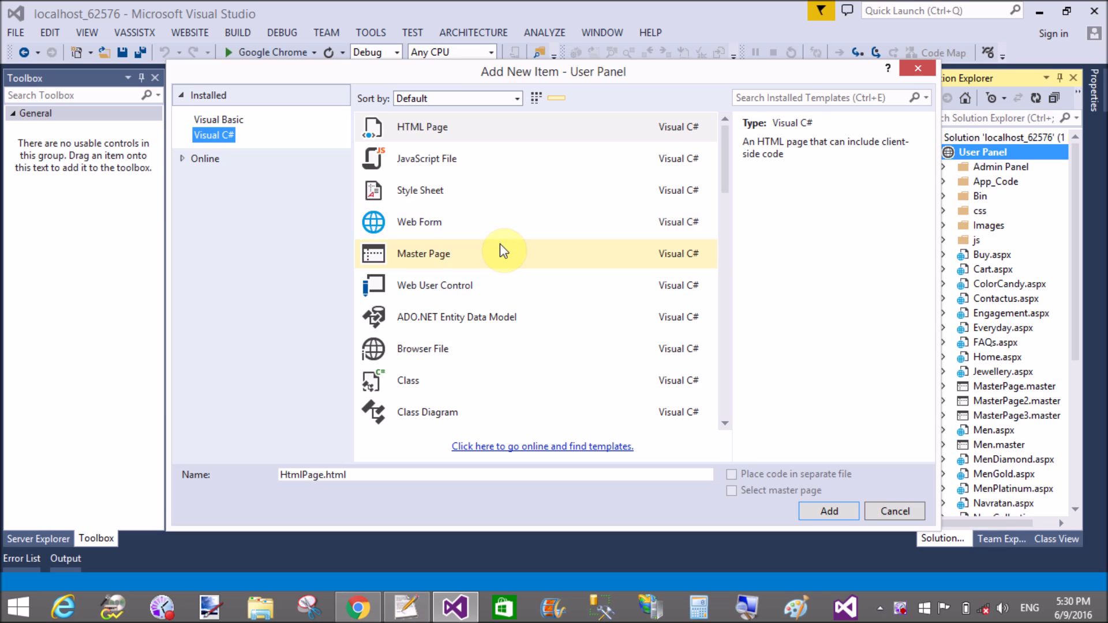
click(500, 227)
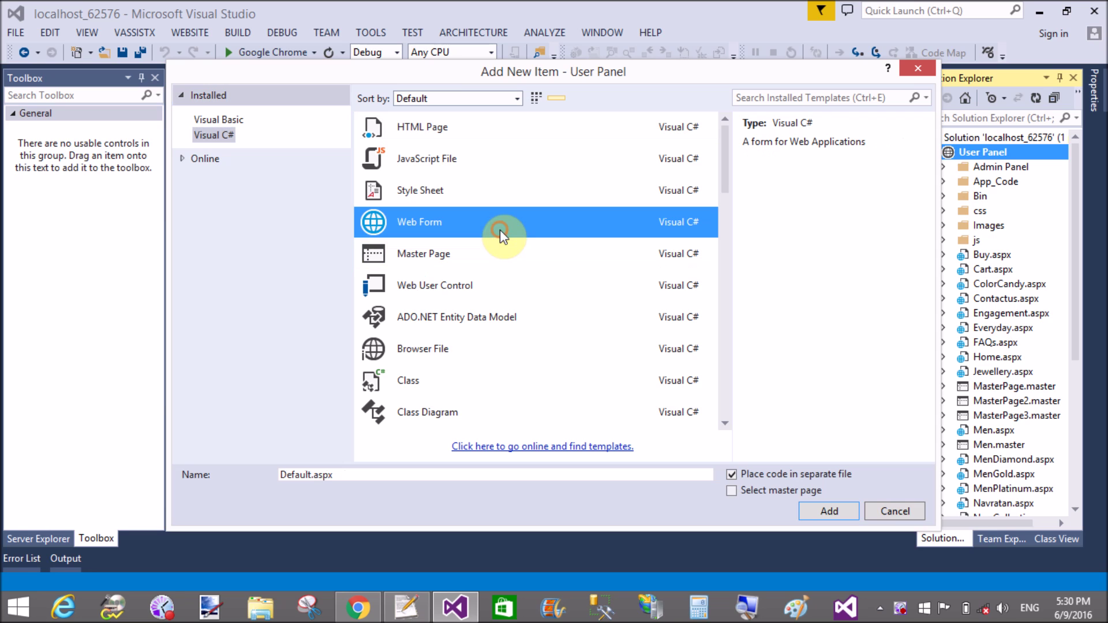
click(829, 510)
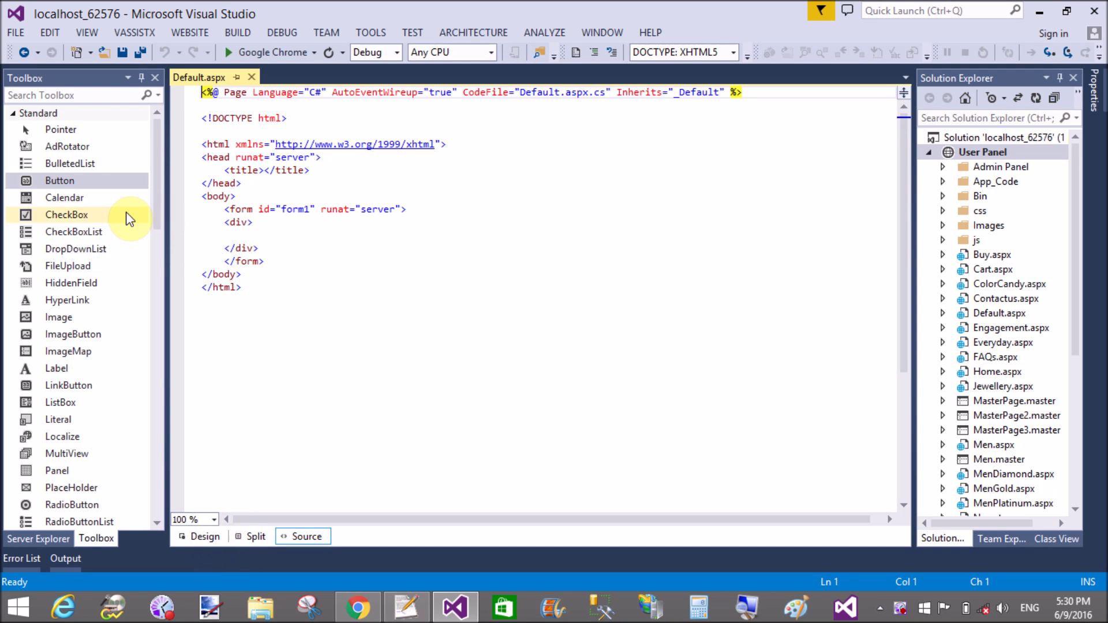
drag(156, 139, 157, 464)
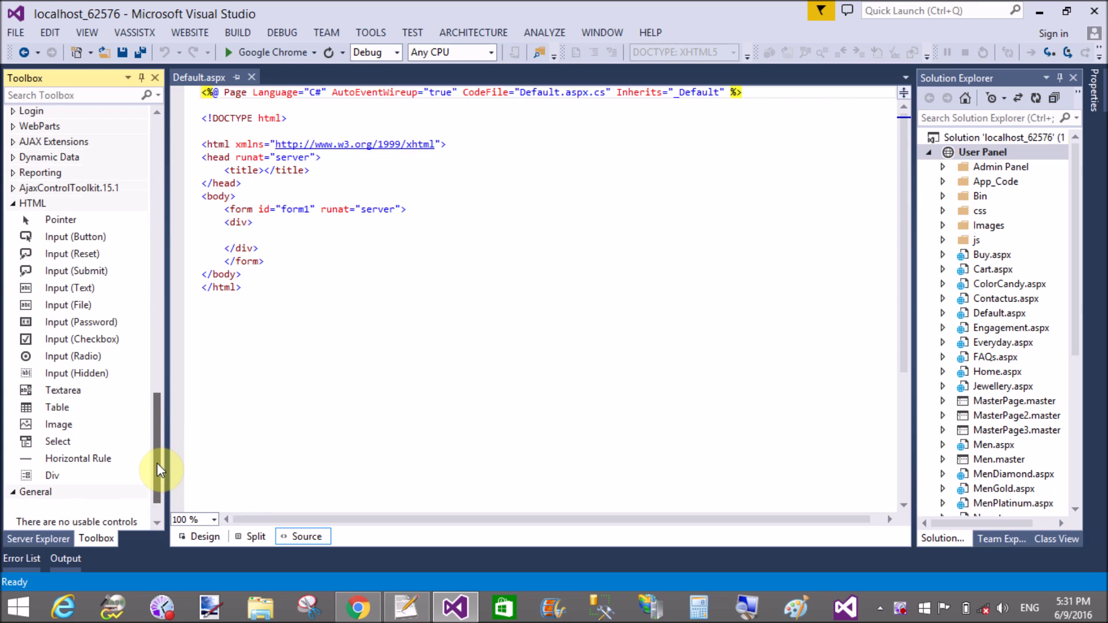
Step: Expand the AjaxControlToolkit.15.1 and AJAX Extensions groups in the Toolbox
click(29, 317)
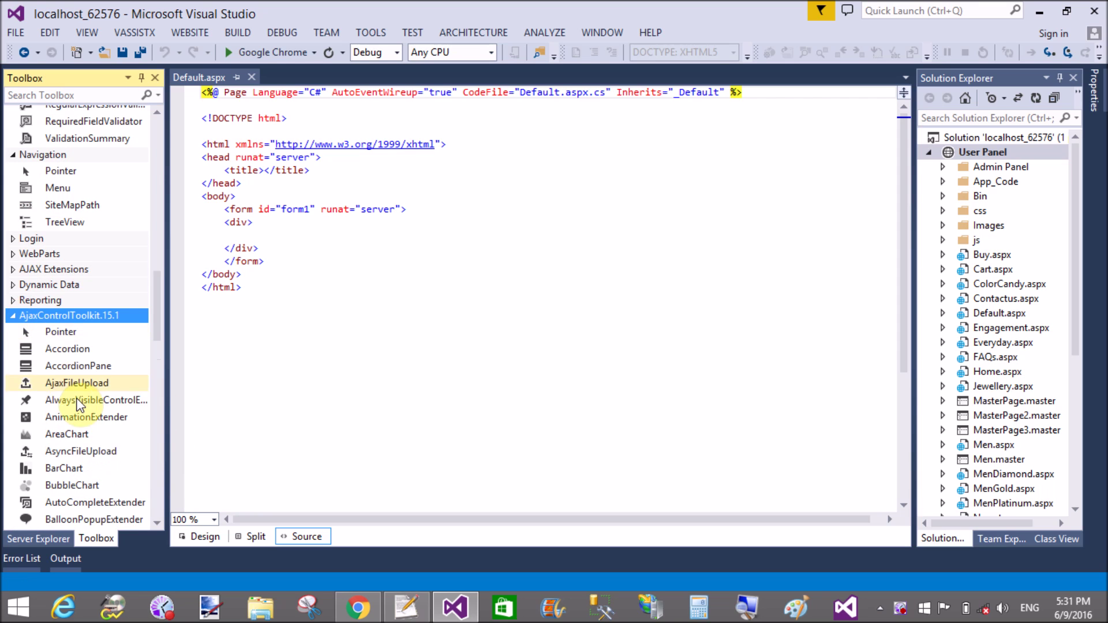
scroll(87, 333, down, 3)
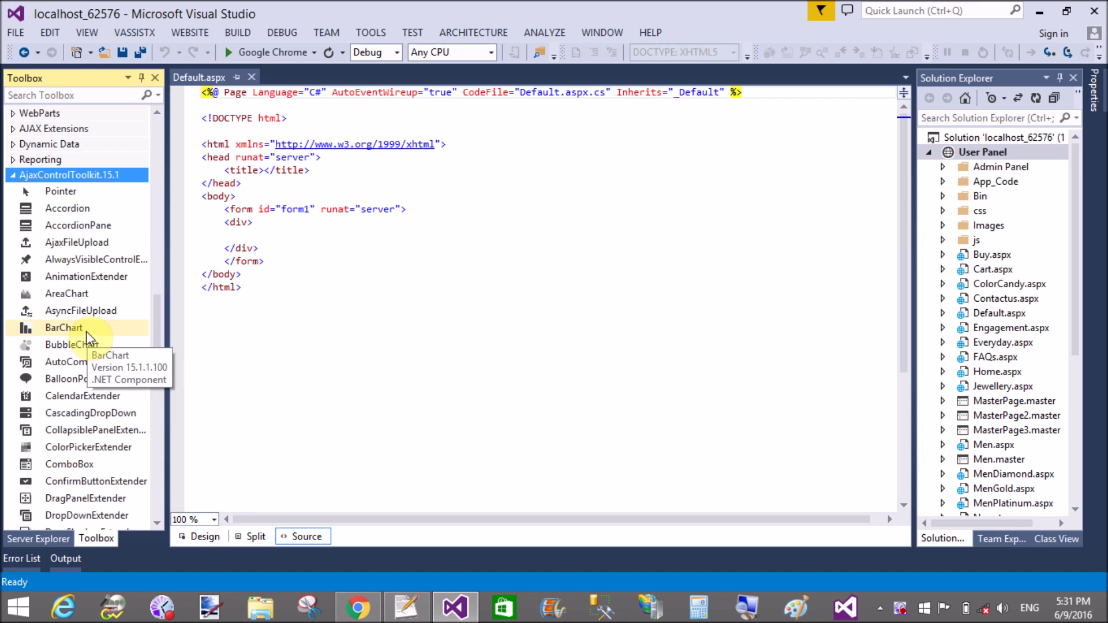
scroll(86, 331, up, 3)
click(13, 380)
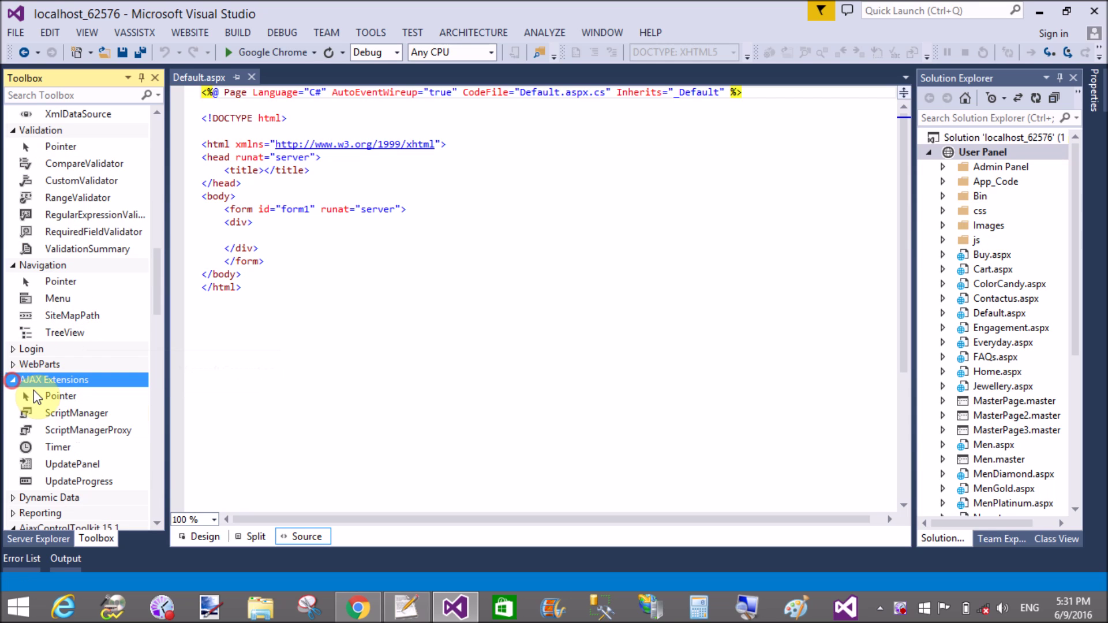
Step: Place a ScriptManager just inside the form of Default.aspx
mouse_move(76, 413)
mouse_down()
mouse_move(259, 276)
mouse_move(419, 221)
mouse_up()
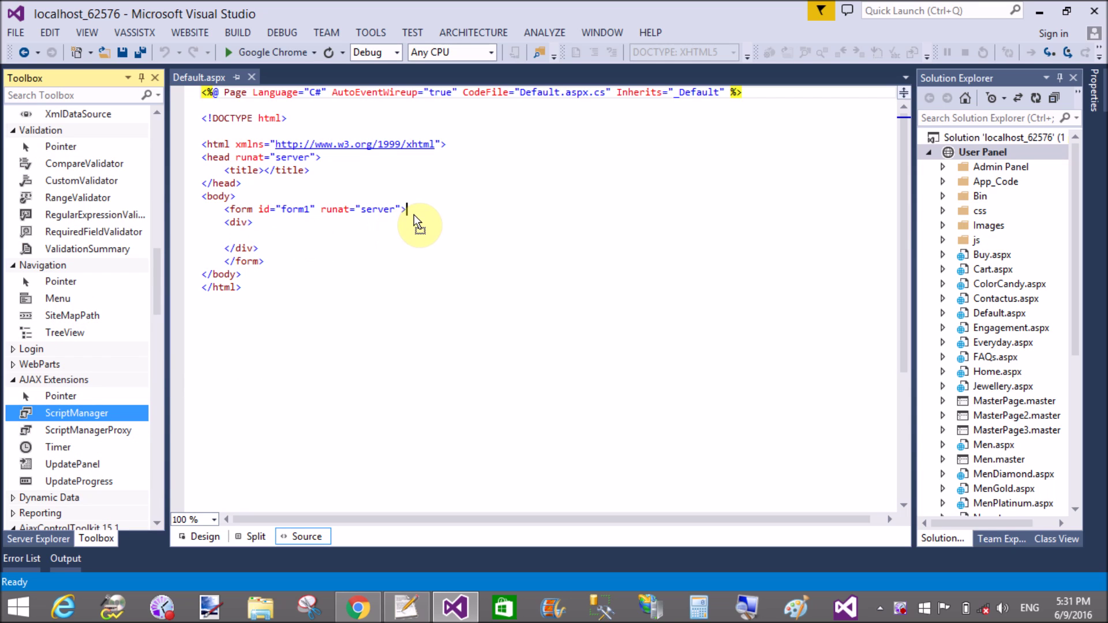
drag(385, 221, 384, 221)
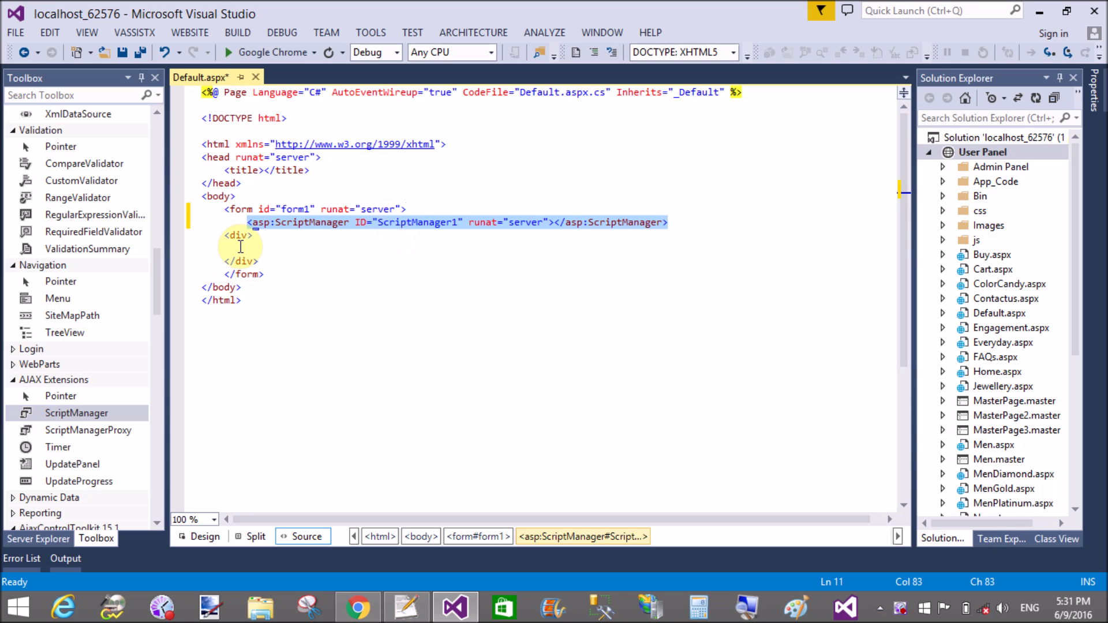
click(260, 248)
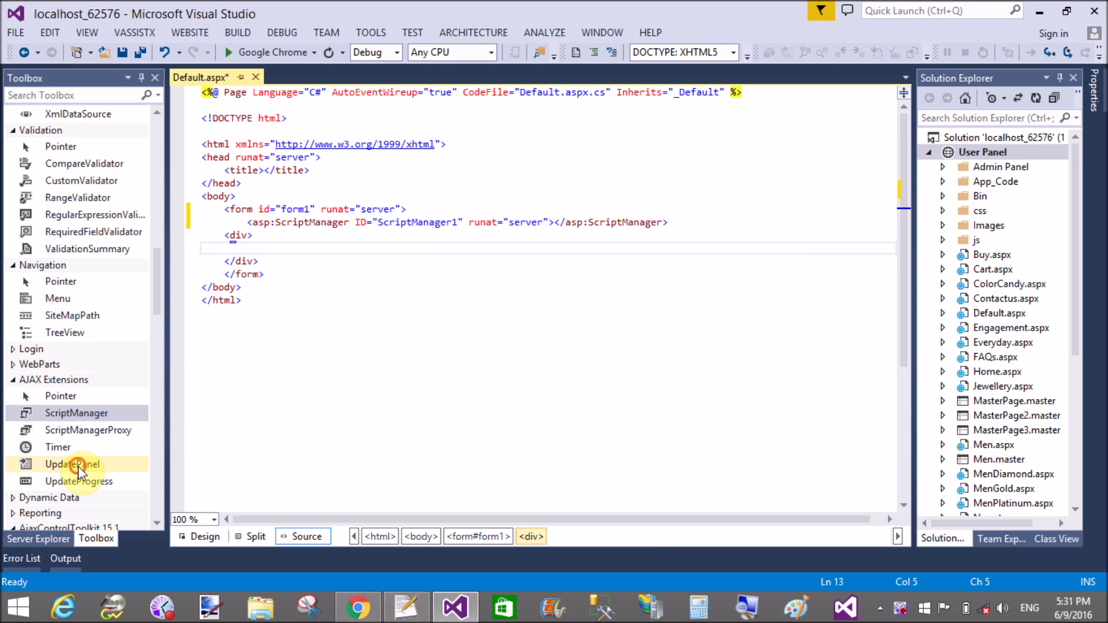
Step: Add an UpdatePanel inside the div with an empty ContentTemplate
drag(78, 467, 254, 246)
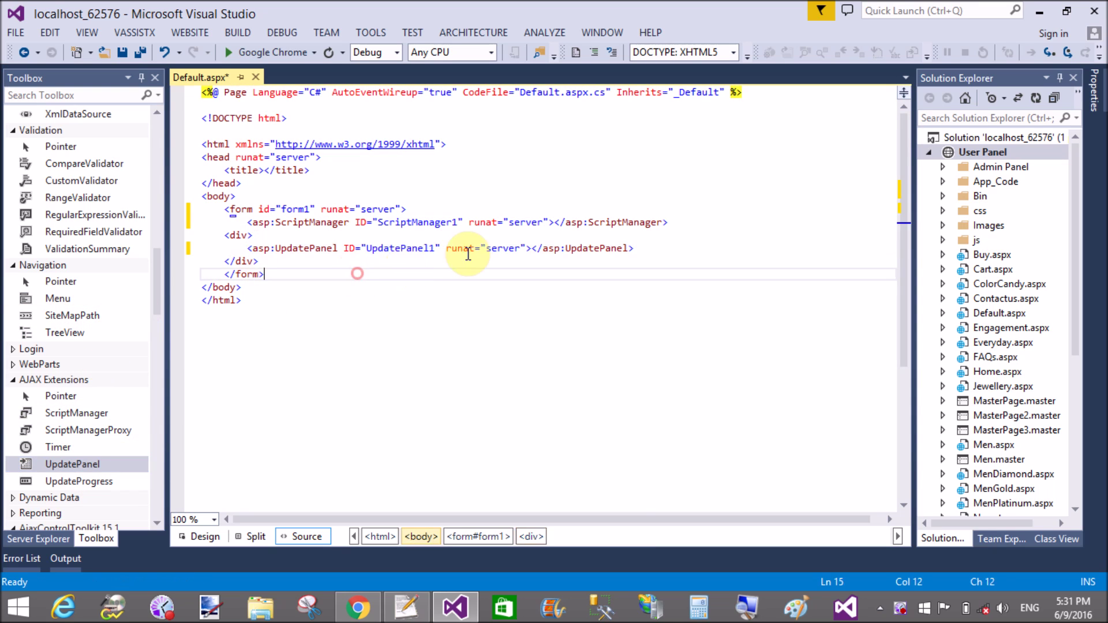
click(532, 248)
key(Return)
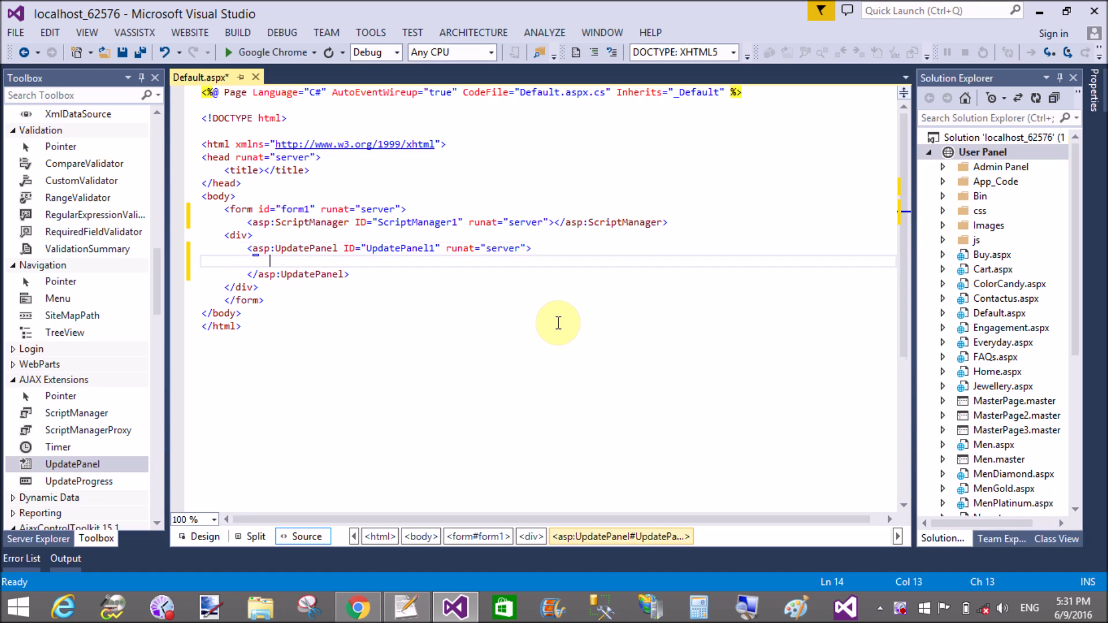
text(<)
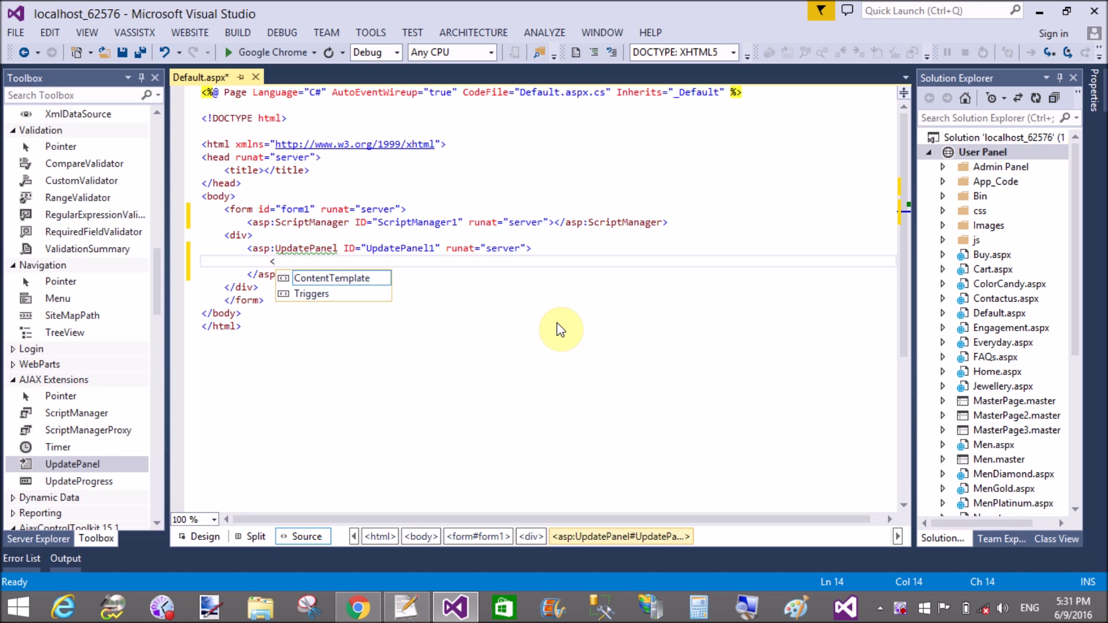
key(Down)
key(Tab)
text(>)
key(Return)
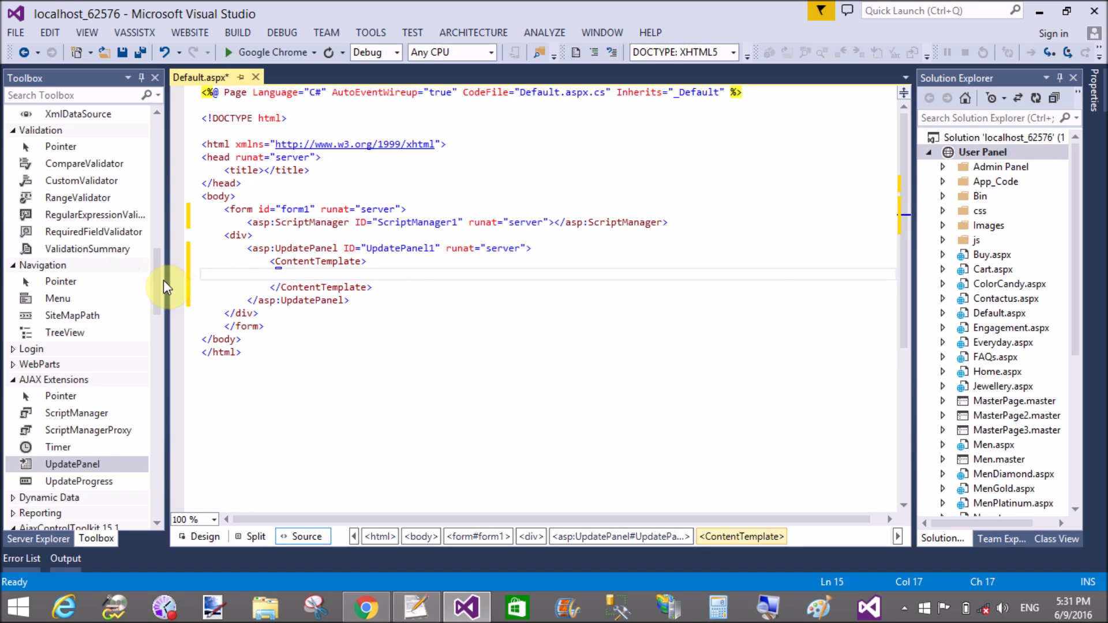
scroll(166, 225, up, 5)
scroll(167, 156, up, 5)
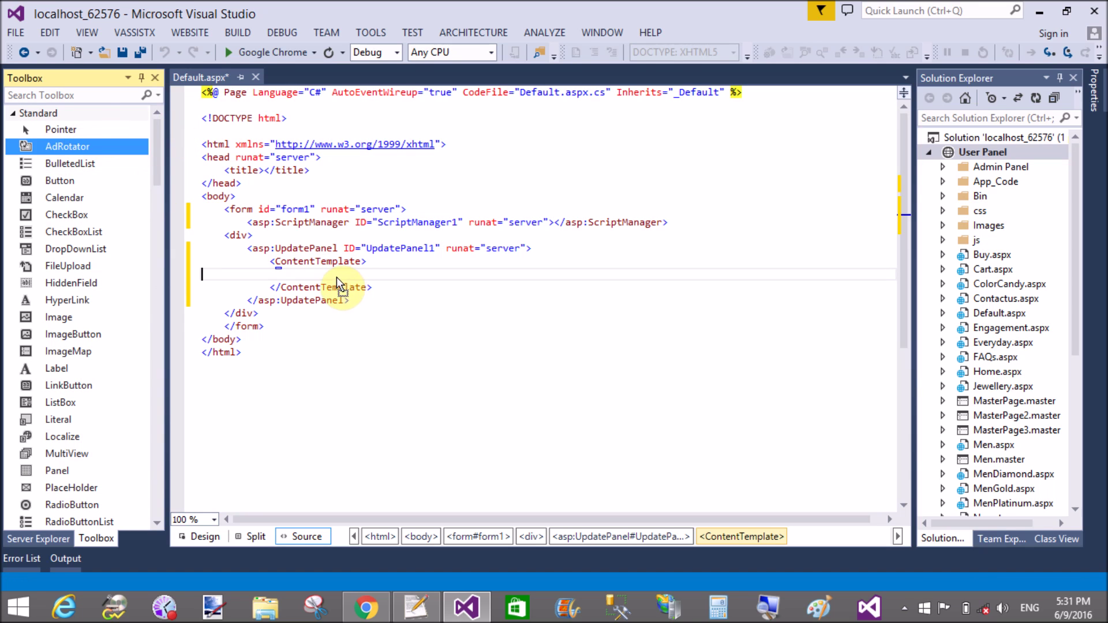
Step: Place an AdRotator inside the ContentTemplate
drag(74, 144, 329, 274)
click(439, 329)
click(578, 274)
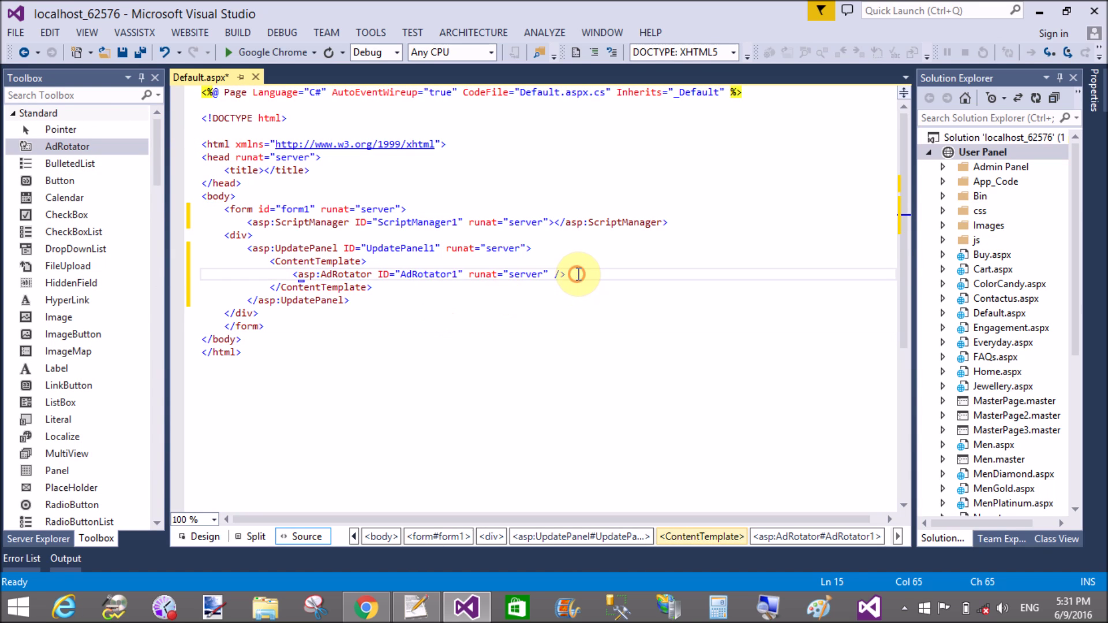
key(Return)
text(<)
key(BackSpace)
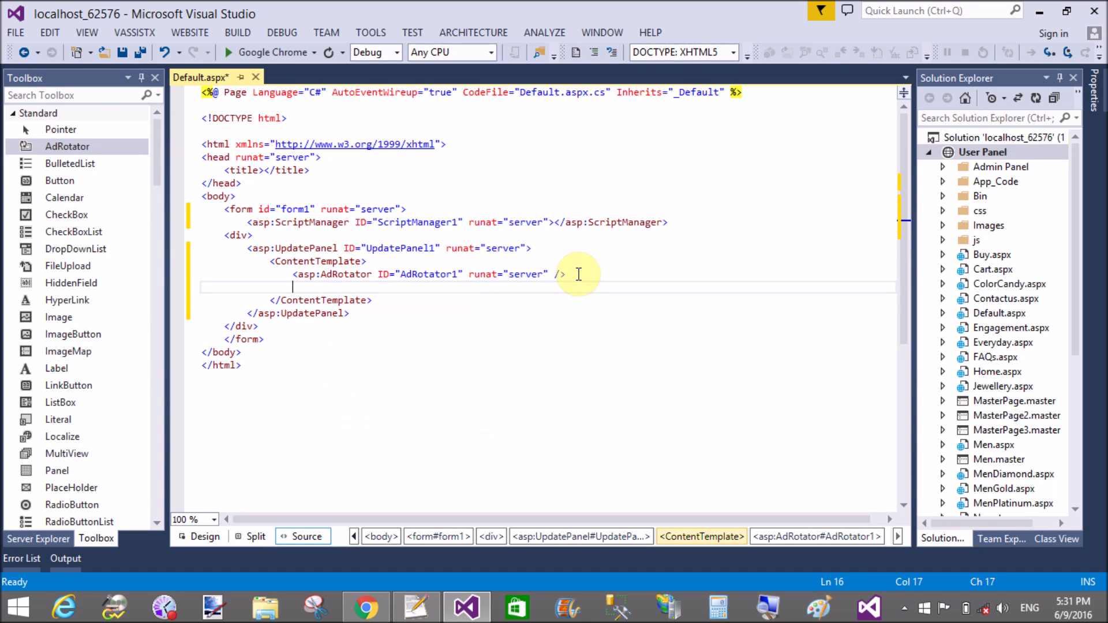
scroll(73, 248, down, 5)
scroll(87, 407, down, 3)
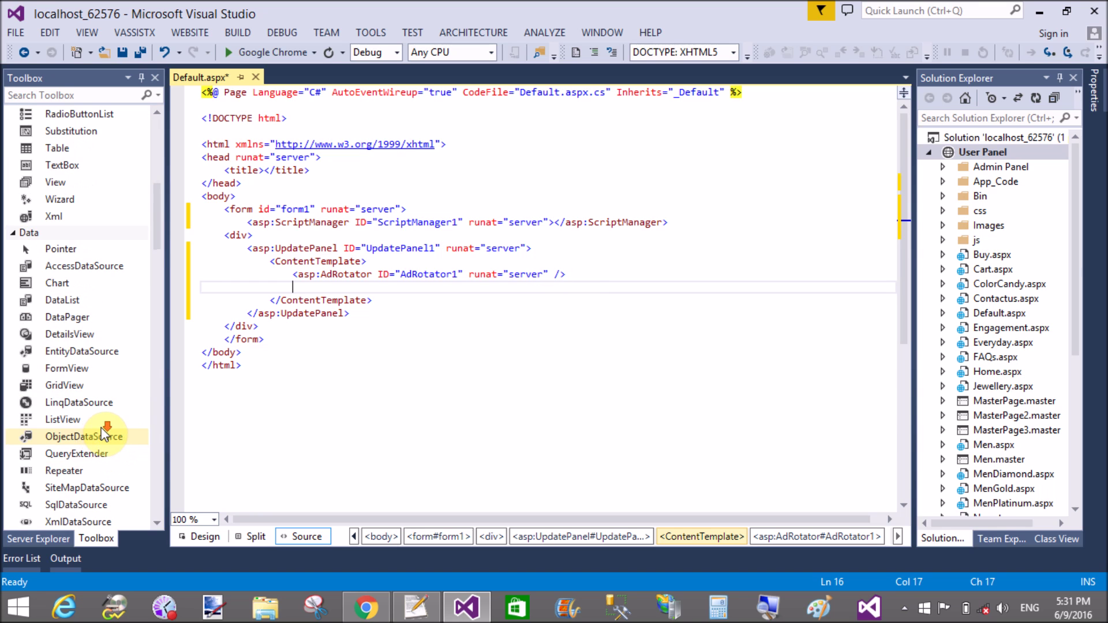
scroll(106, 430, down, 3)
drag(159, 219, 156, 295)
Step: Add a Timer with Interval 2500 below the AdRotator and save Default.aspx
click(96, 310)
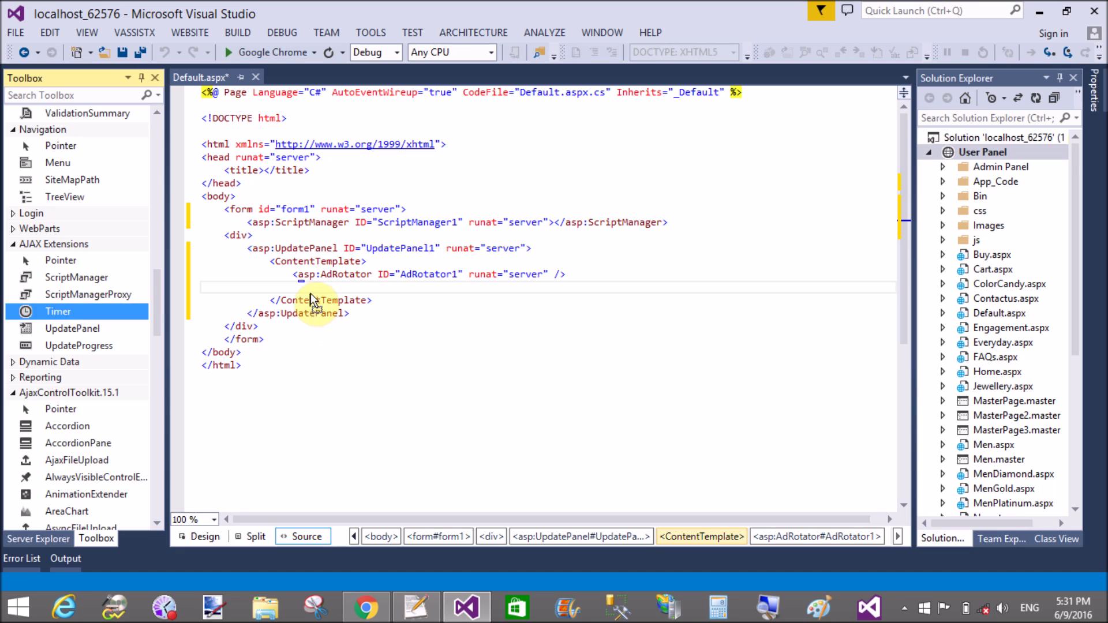
drag(95, 310, 308, 288)
click(410, 338)
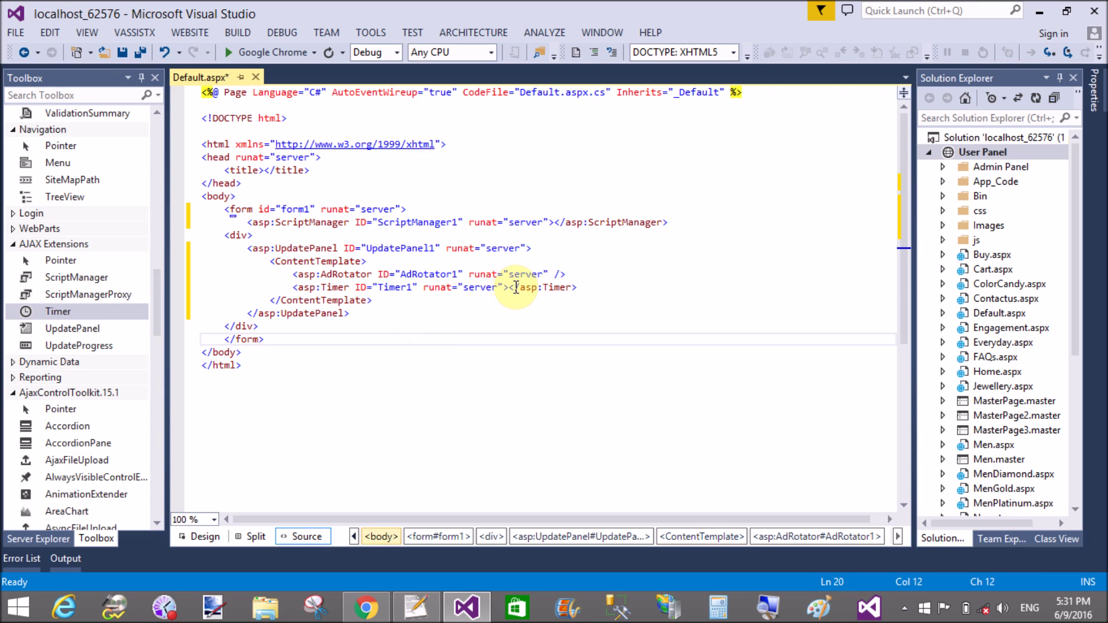
click(504, 286)
text(int)
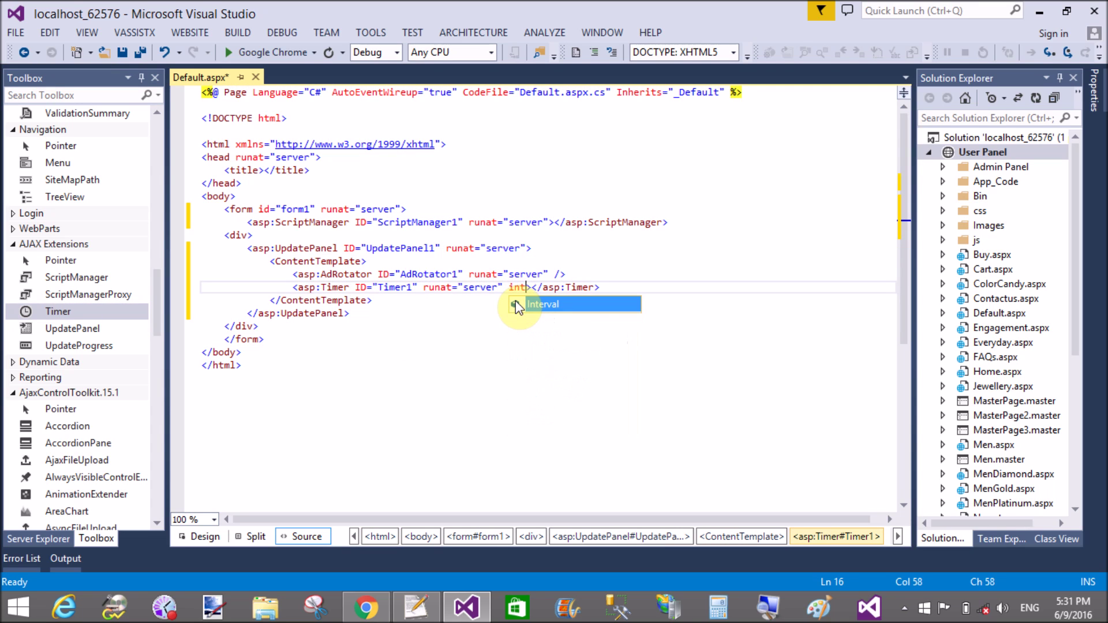
double_click(543, 304)
text(="2500")
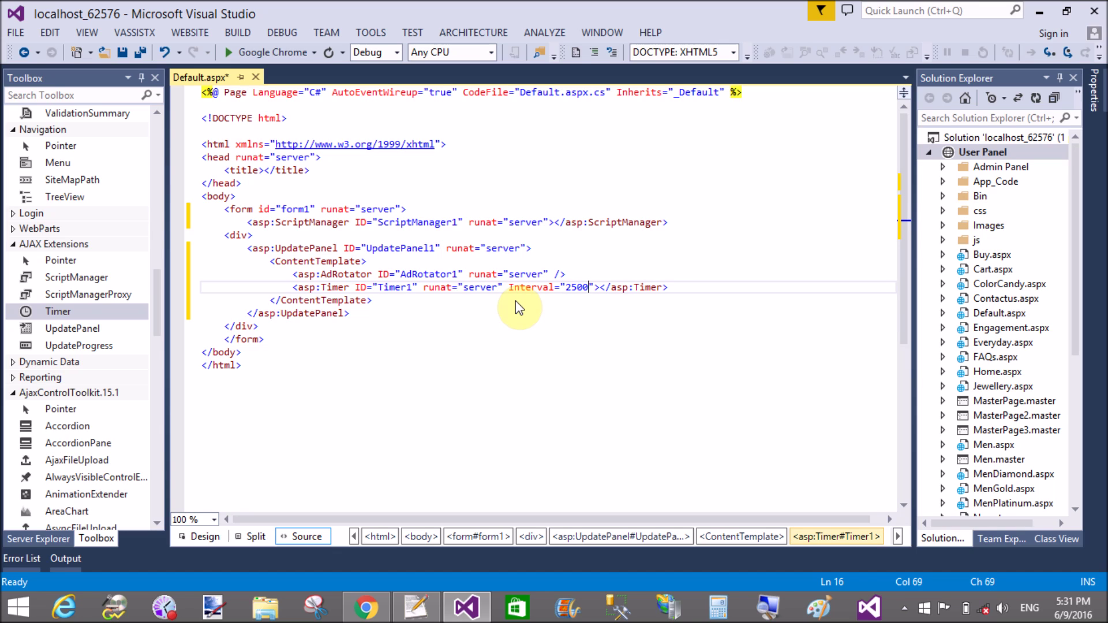
click(269, 378)
click(124, 52)
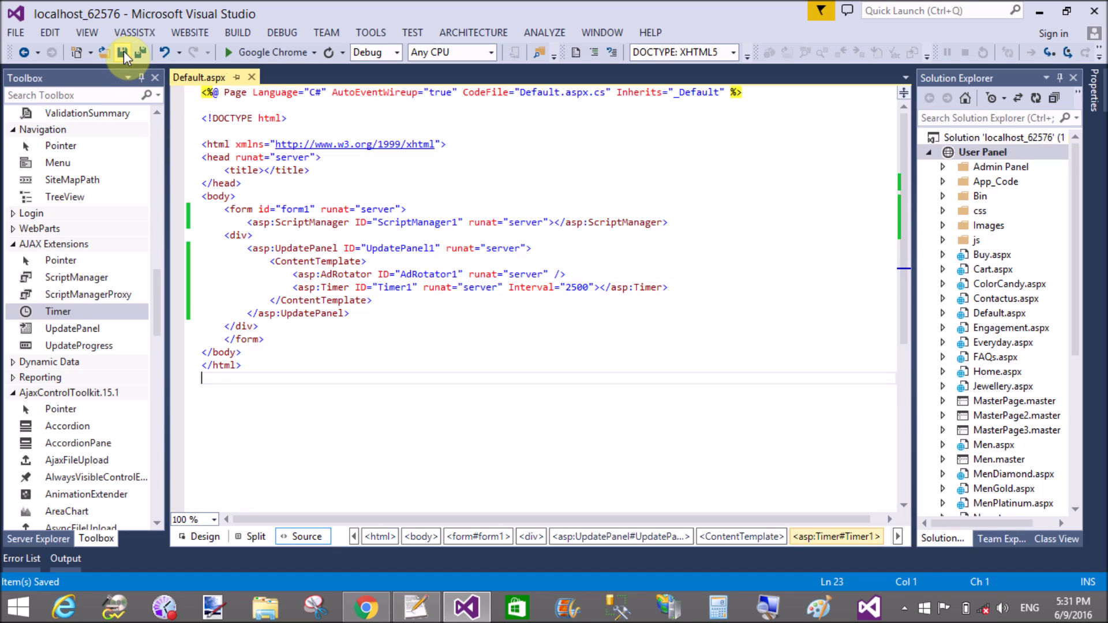
Step: Create slider.xml in the User Panel site from the XML File (Visual C#) template
click(250, 78)
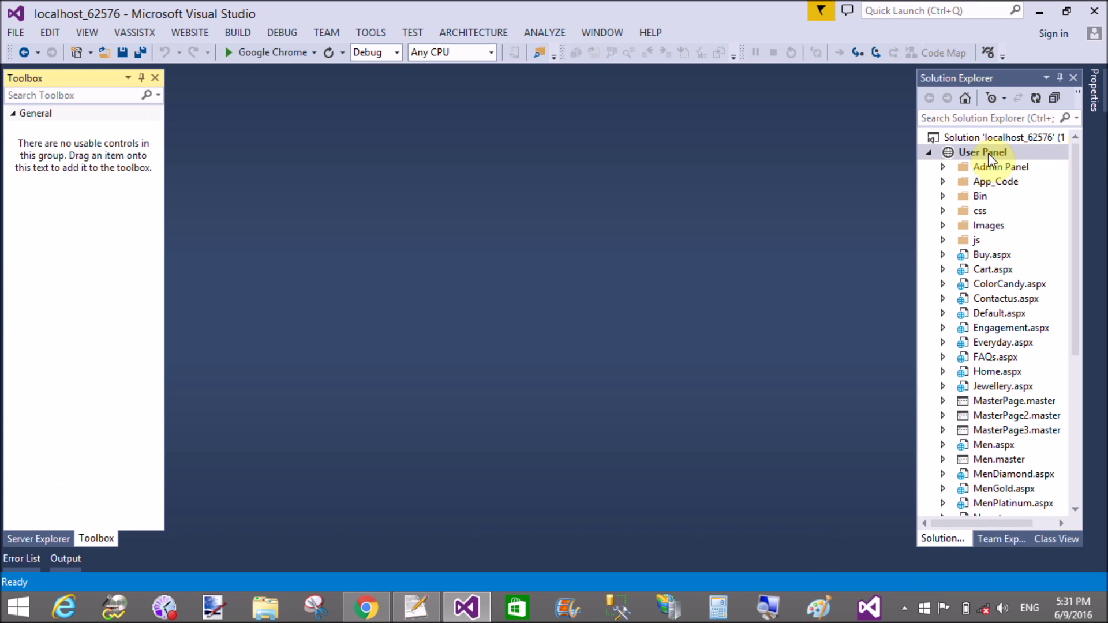
right_click(987, 153)
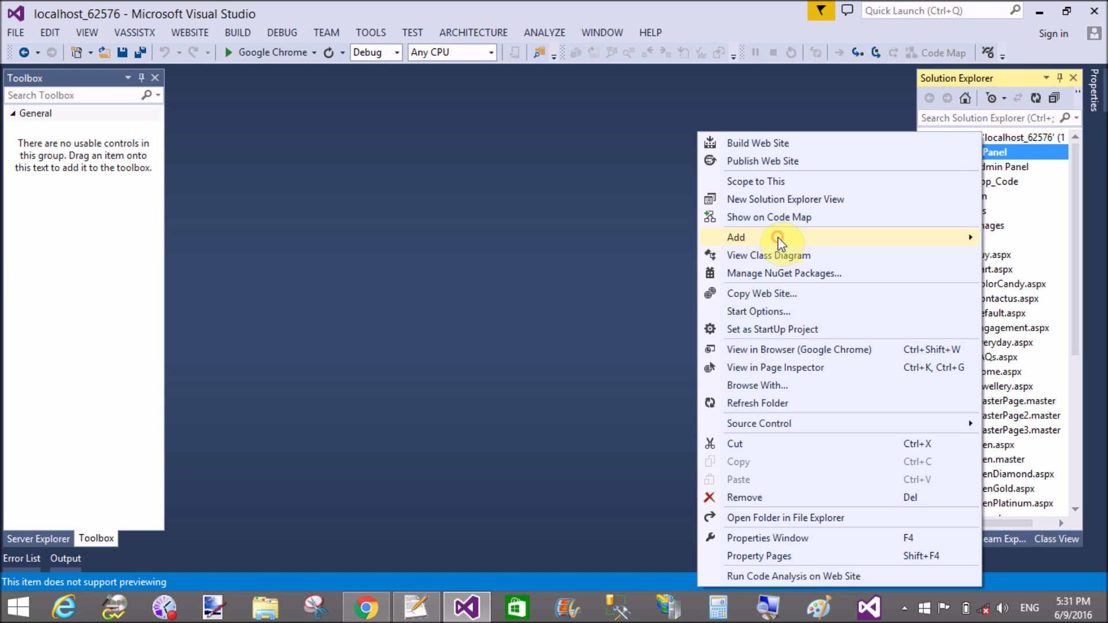
mouse_move(736, 237)
click(589, 240)
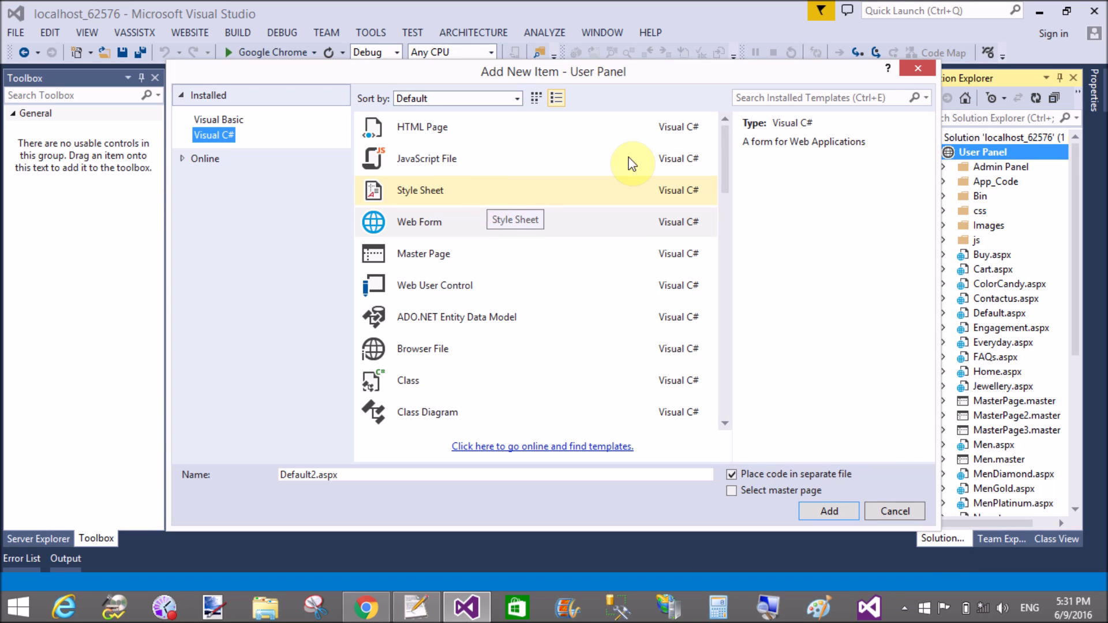
click(829, 97)
text(x)
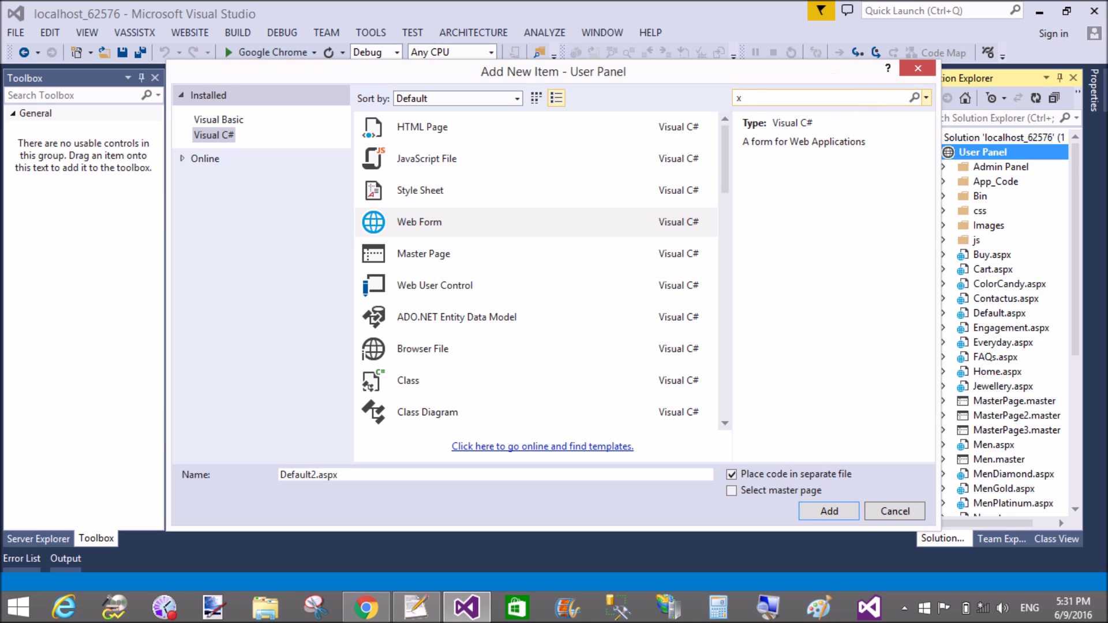
text(ml)
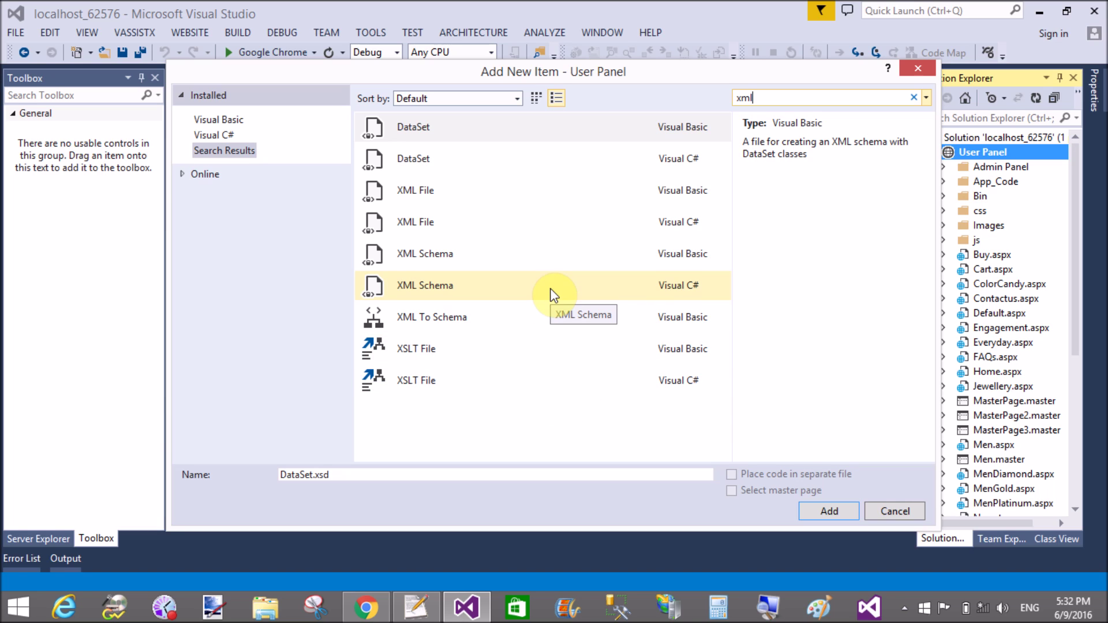
click(551, 224)
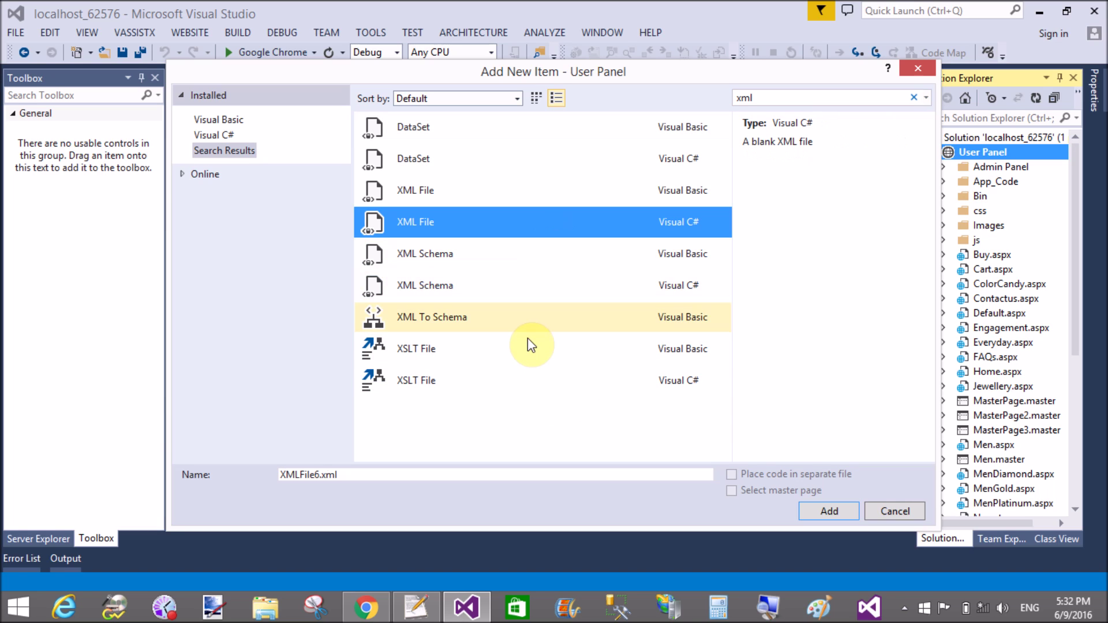
drag(318, 475, 193, 468)
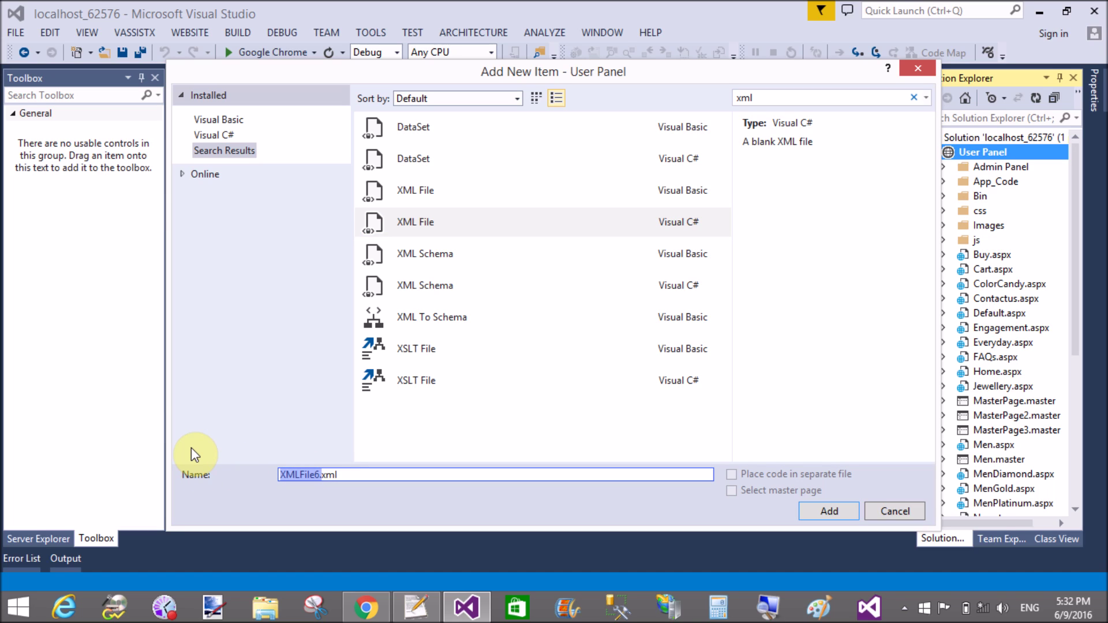
key(Delete)
key(Delete)
key(Delete)
key(Delete)
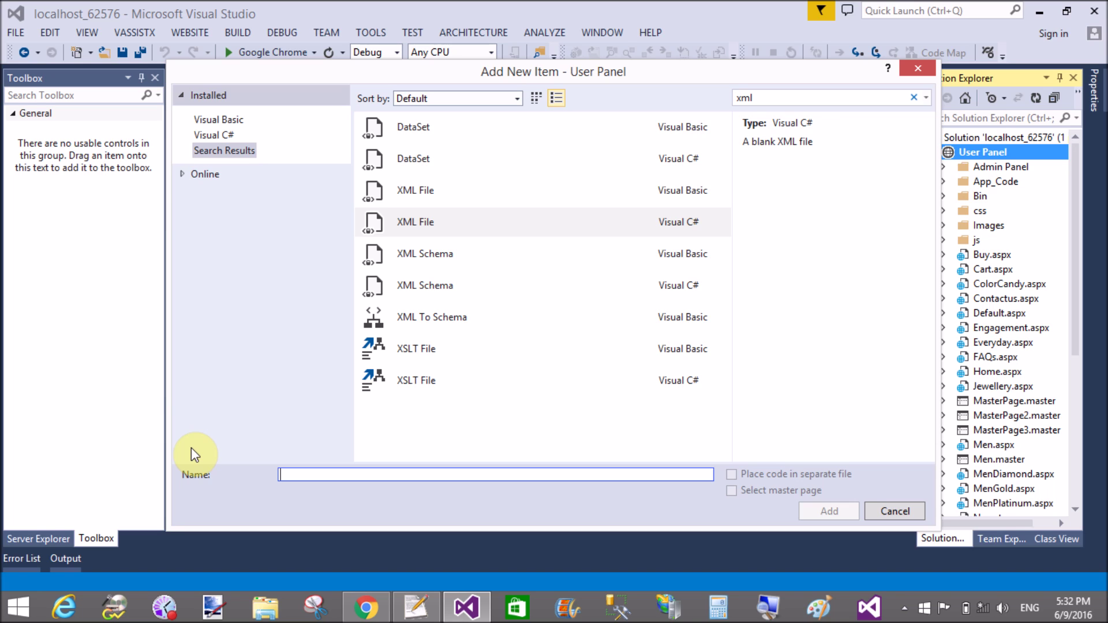
text(slider)
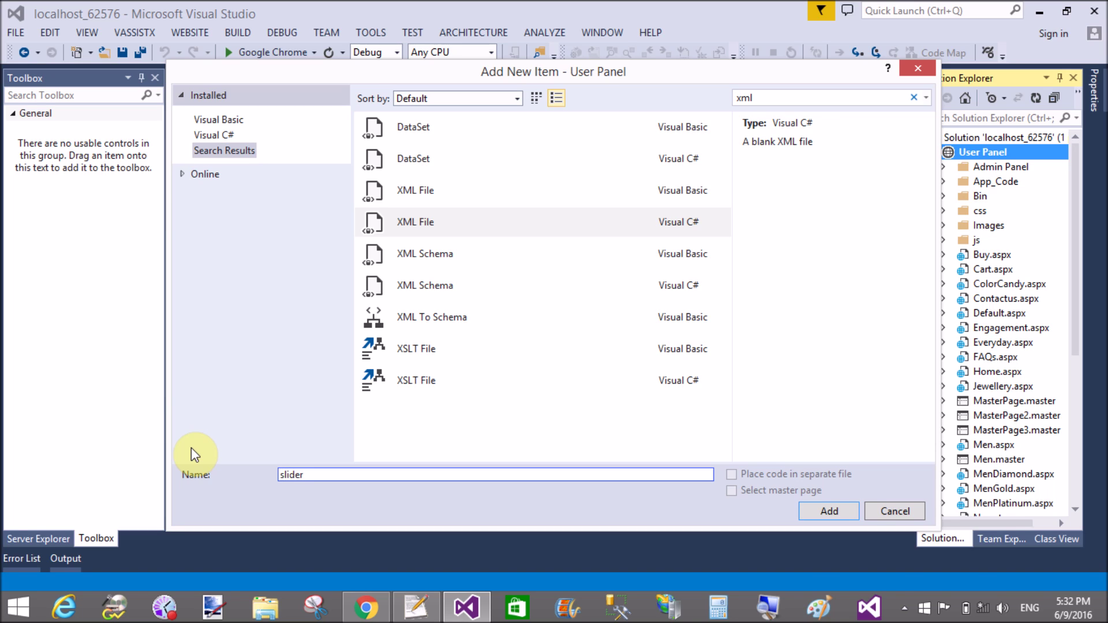
key(Return)
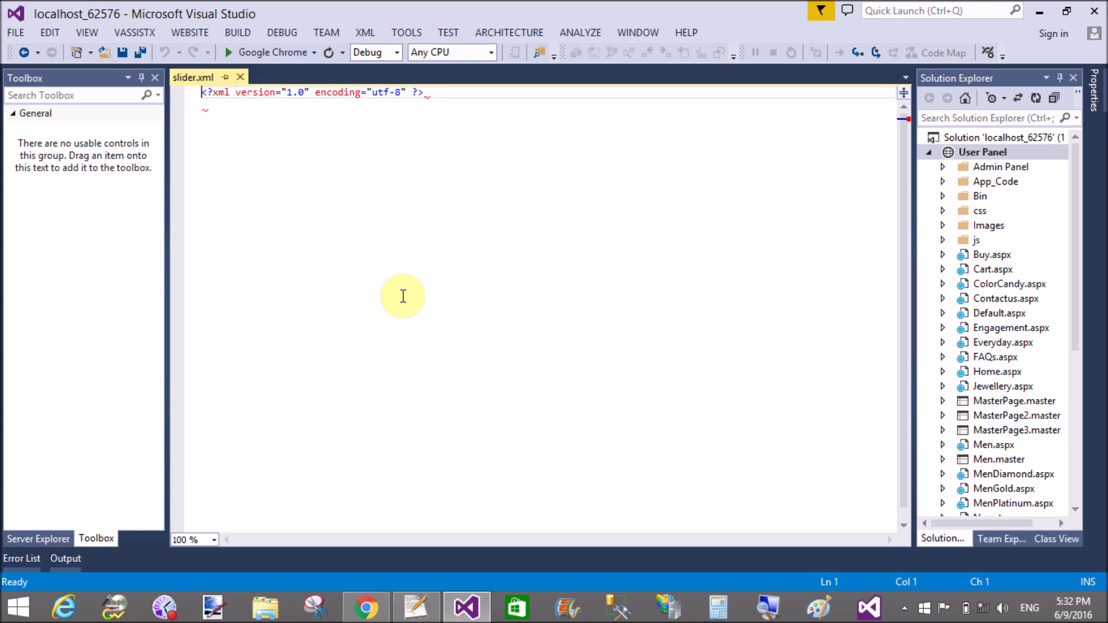
Step: Add an Advertisements root containing one Ad element below the XML declaration
click(431, 93)
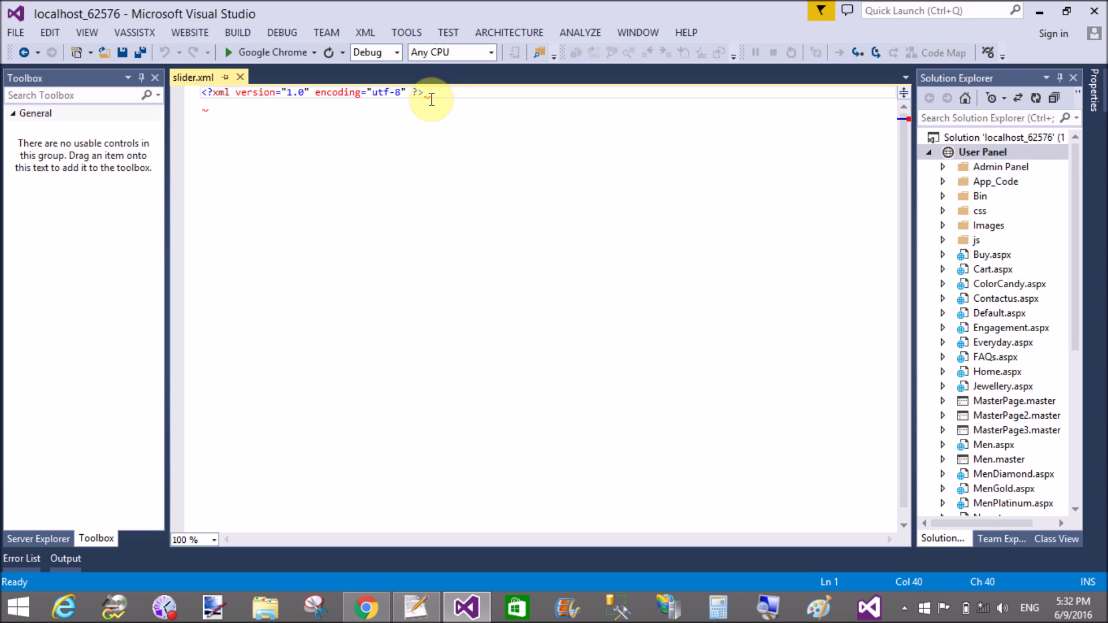
key(Return)
text(<Adv)
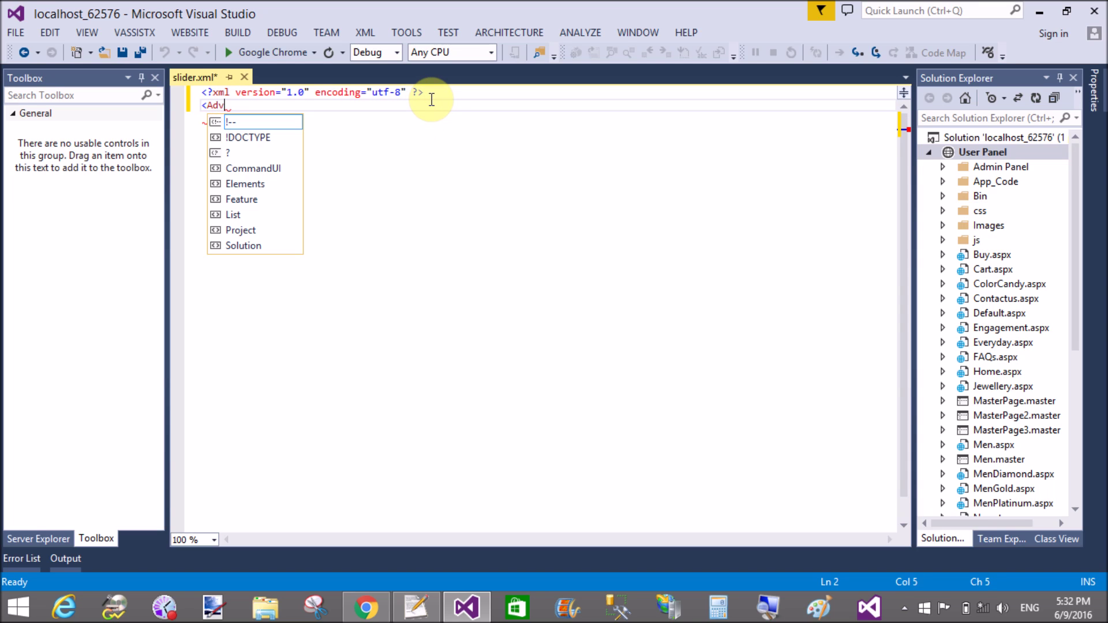
text(ertisements)
text(>)
key(Return)
text(<)
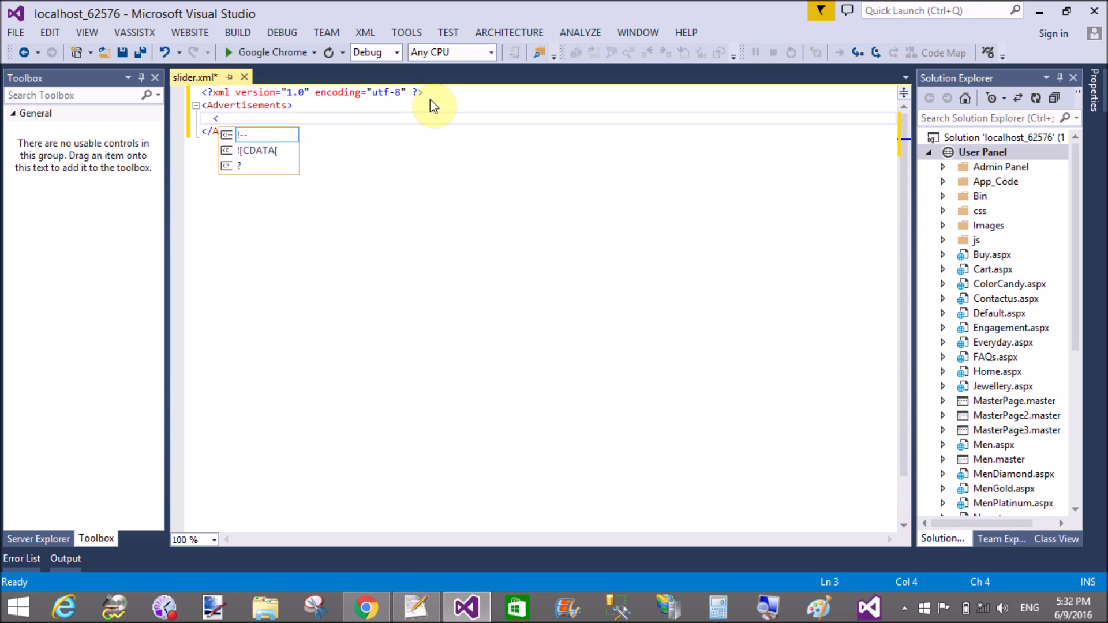
text(Ad>)
key(Return)
text(<)
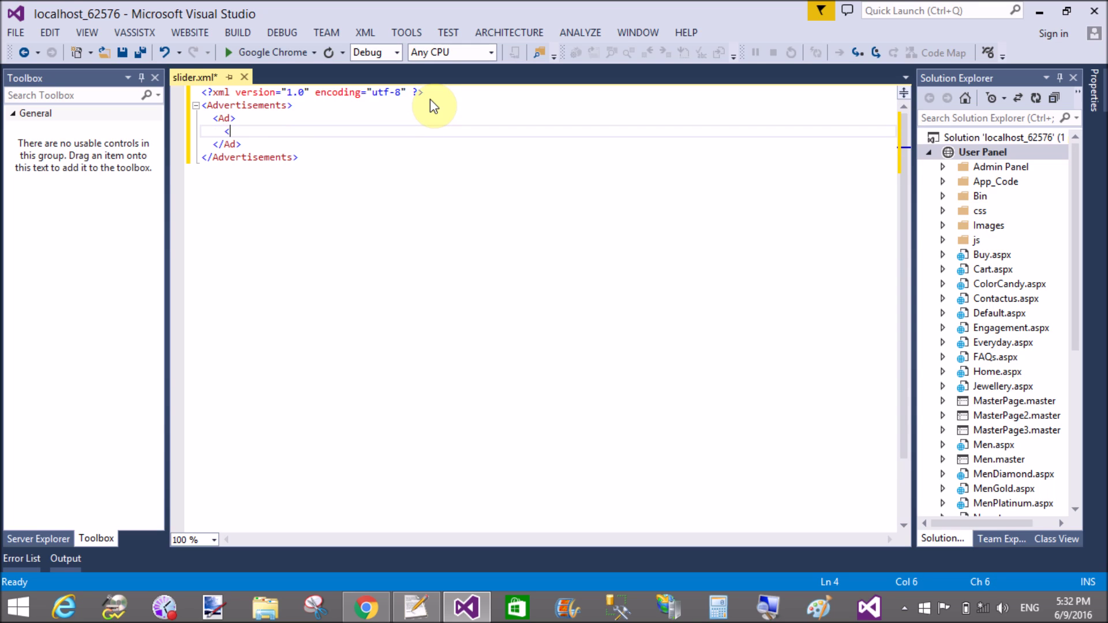
text(ImageUrl)
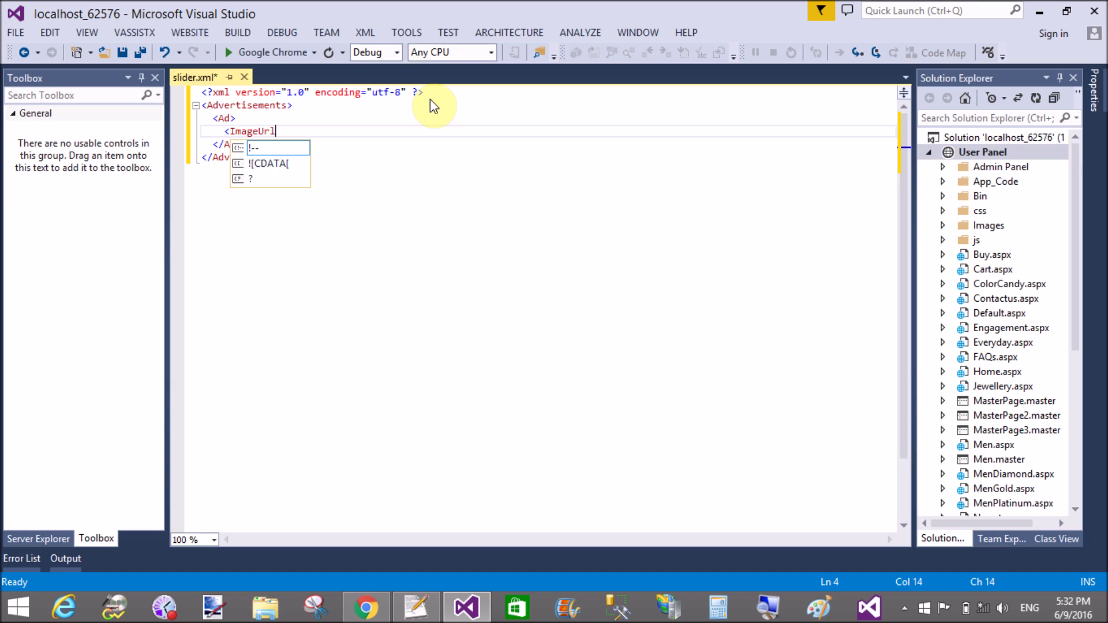
text(>)
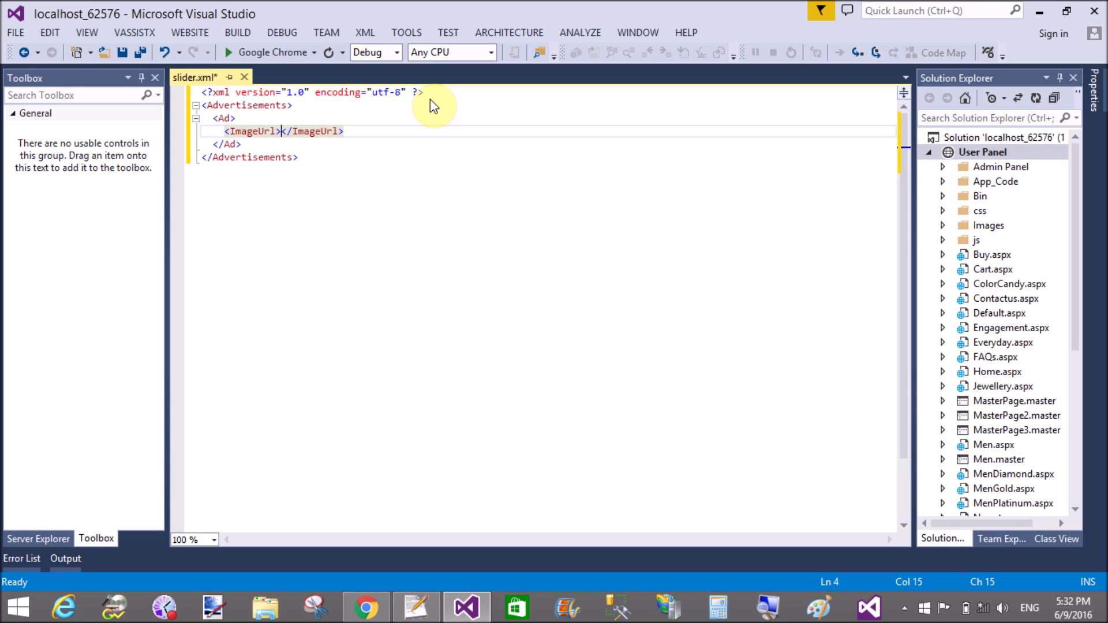
text(Im)
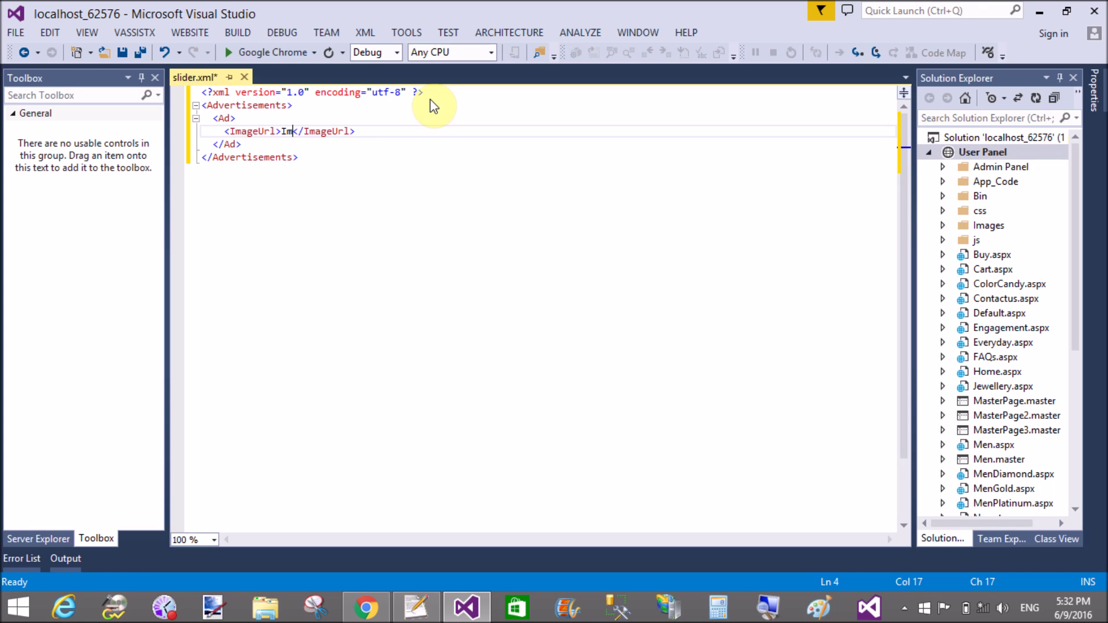
text(ages/)
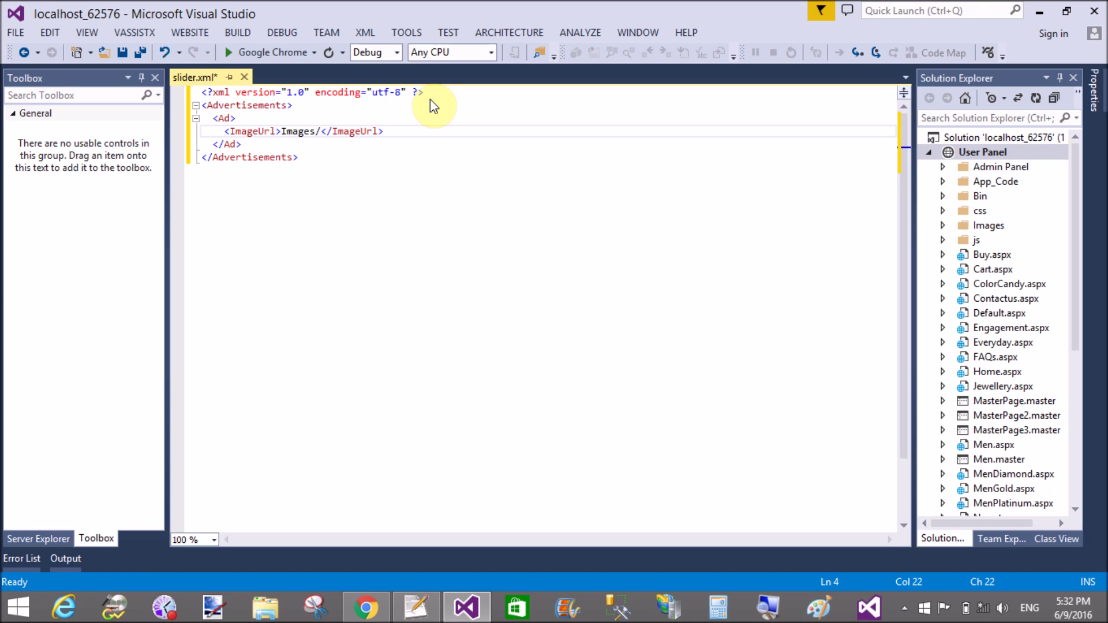
Step: Check the Images/Home file names and set the ImageUrl to Images/Home/1.jpg
double_click(988, 225)
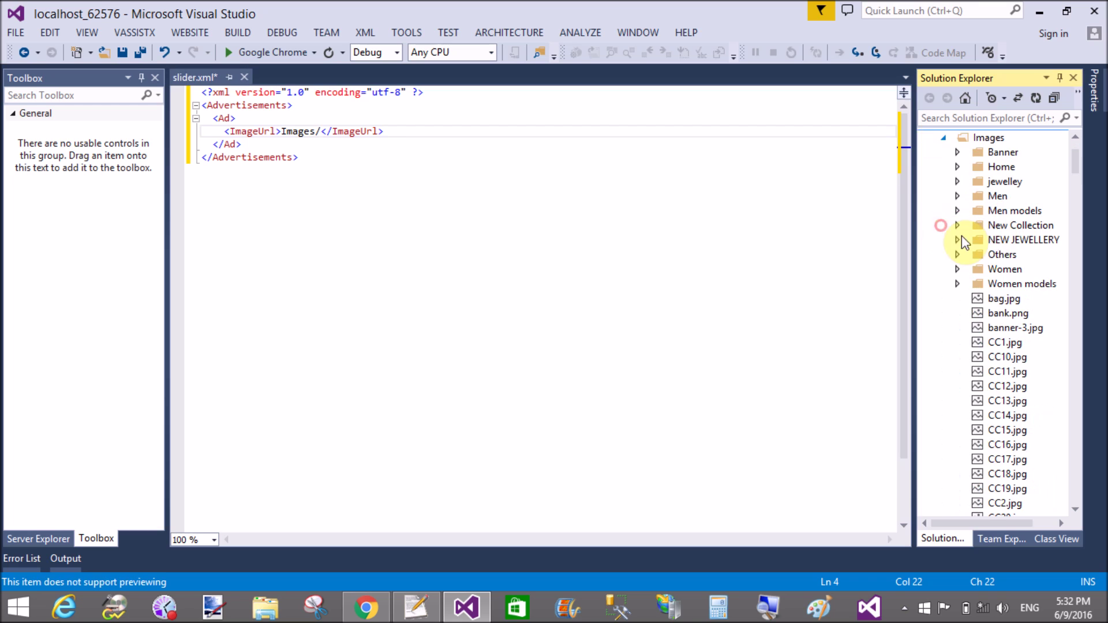
click(958, 167)
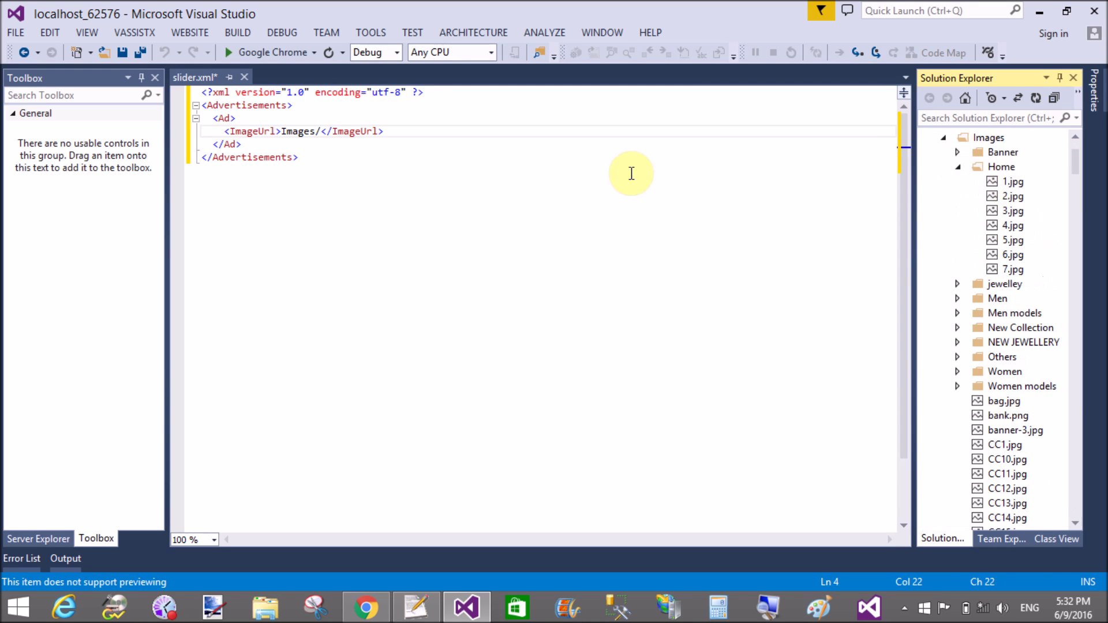
click(322, 132)
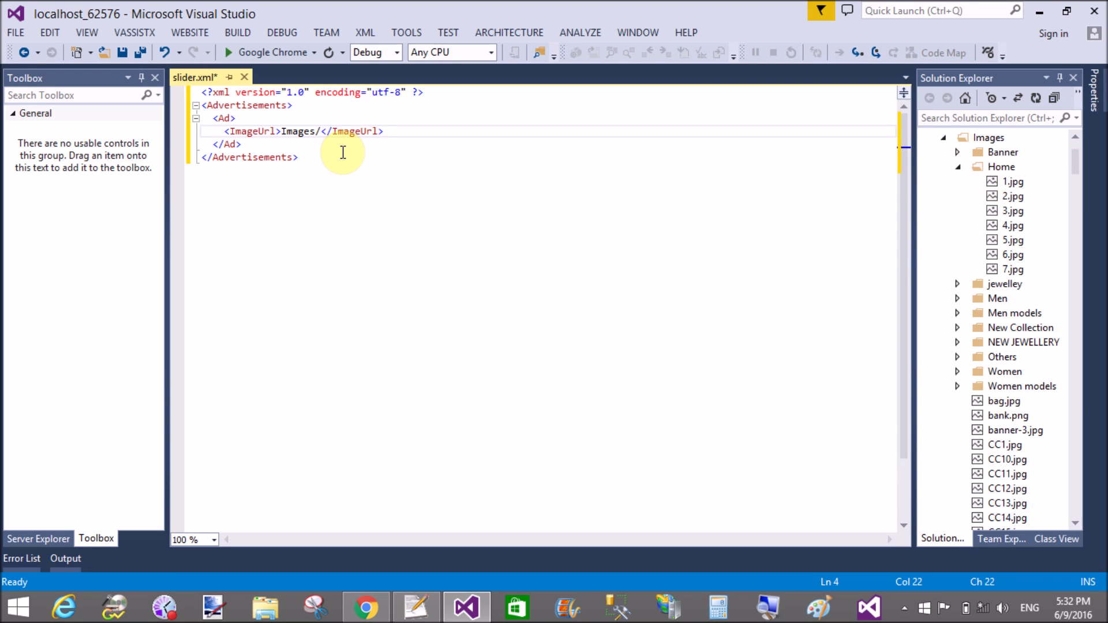
text(Home/)
text(1.jpg)
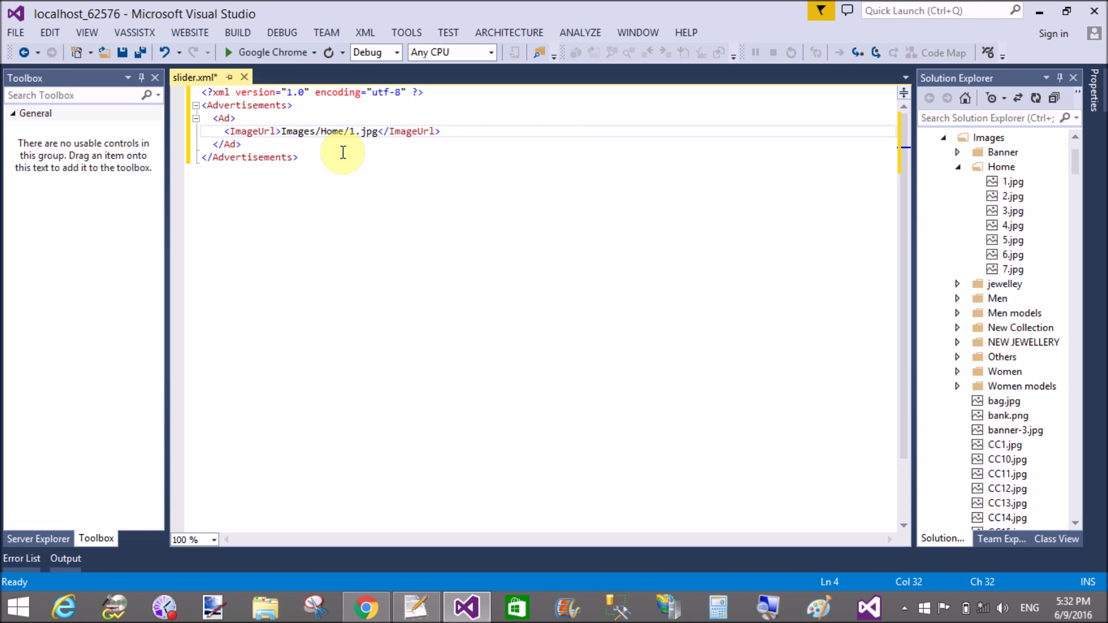
drag(251, 146, 214, 121)
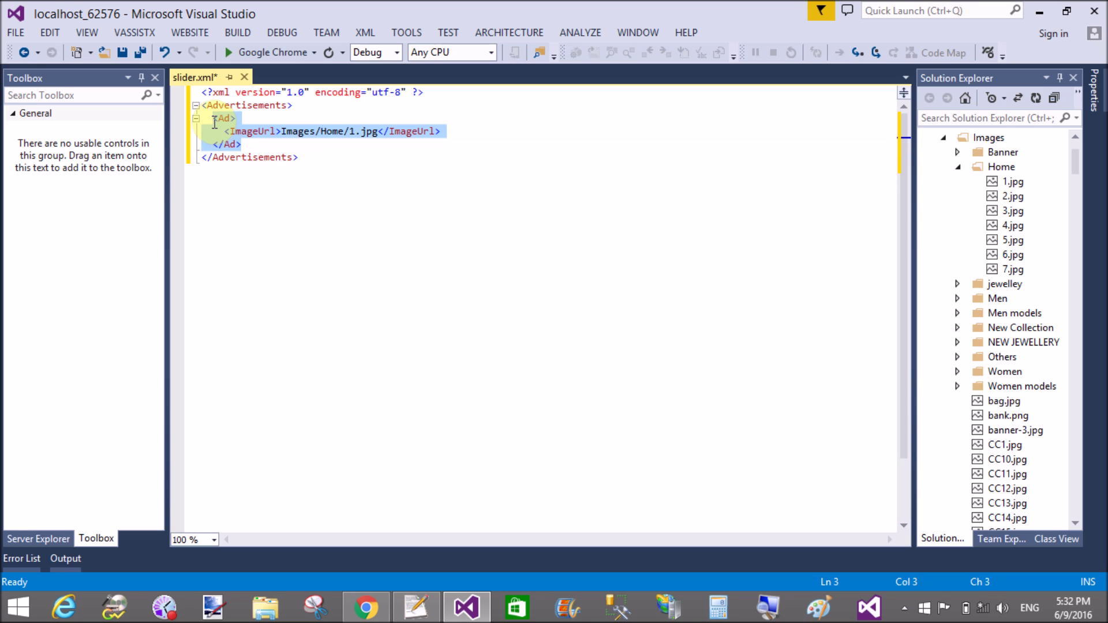
Step: Paste five copies of the Ad block, making six Ads
click(250, 145)
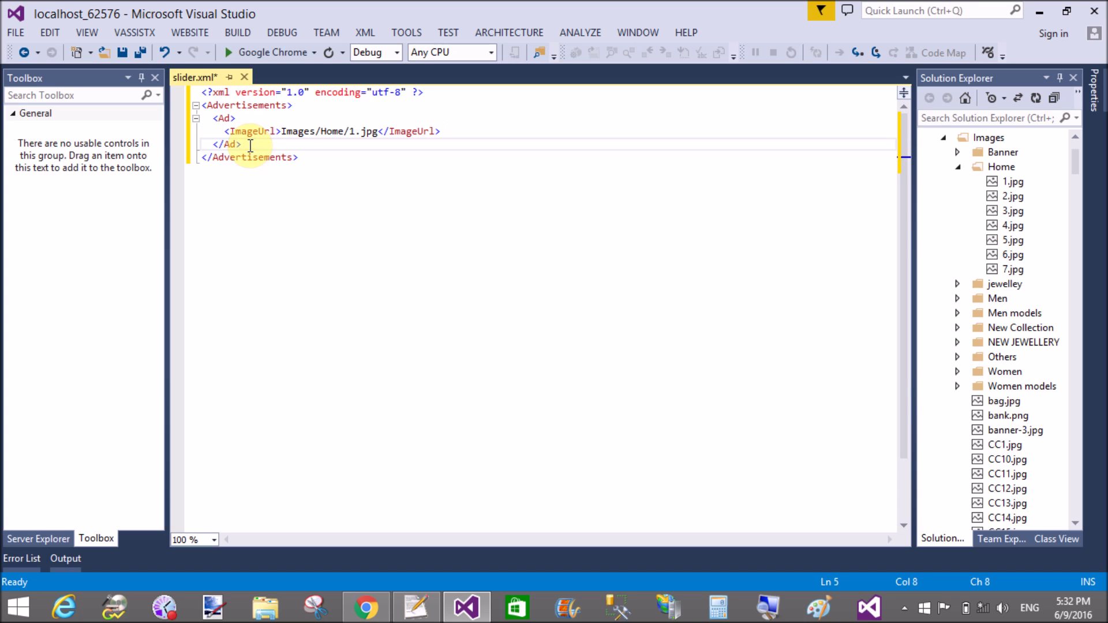
key(Return)
text(<Ad>     <ImageUrl>Images/Home/1.jpg</ImageUrl>   </Ad>)
key(Return)
text(<Ad>     <ImageUrl>Images/Home/1.jpg</ImageUrl>   </Ad>)
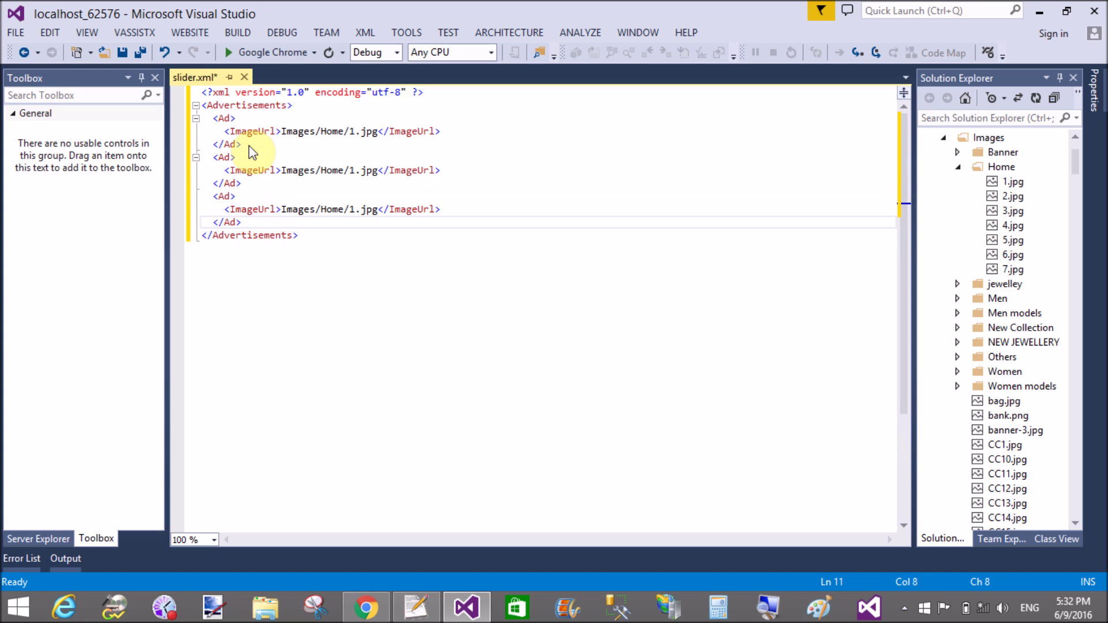
key(Return)
text(<Ad>     <ImageUrl>Images/Home/1.jpg</ImageUrl>   </Ad>)
key(Return)
text(<Ad>     <ImageUrl>Images/Home/1.jpg</ImageUrl>   </Ad>)
key(Return)
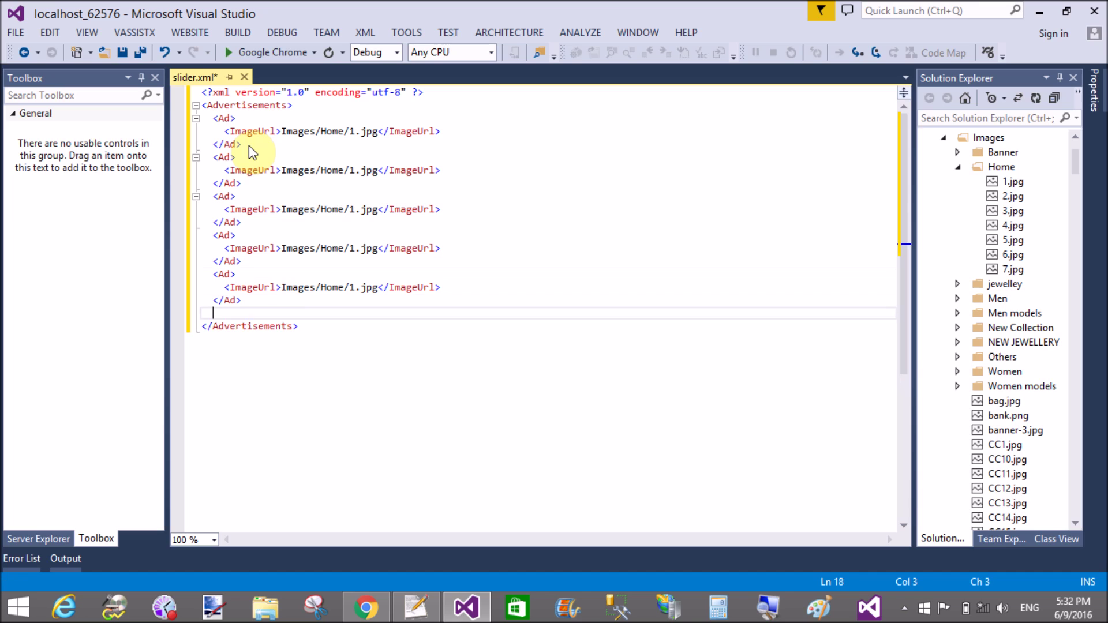
text(<Ad>     <ImageUrl>Images/Home/1.jpg</ImageUrl>   </Ad>)
Step: Renumber the copied image paths to 2.jpg through 6.jpg, then save and close slider.xml
click(355, 170)
text(2)
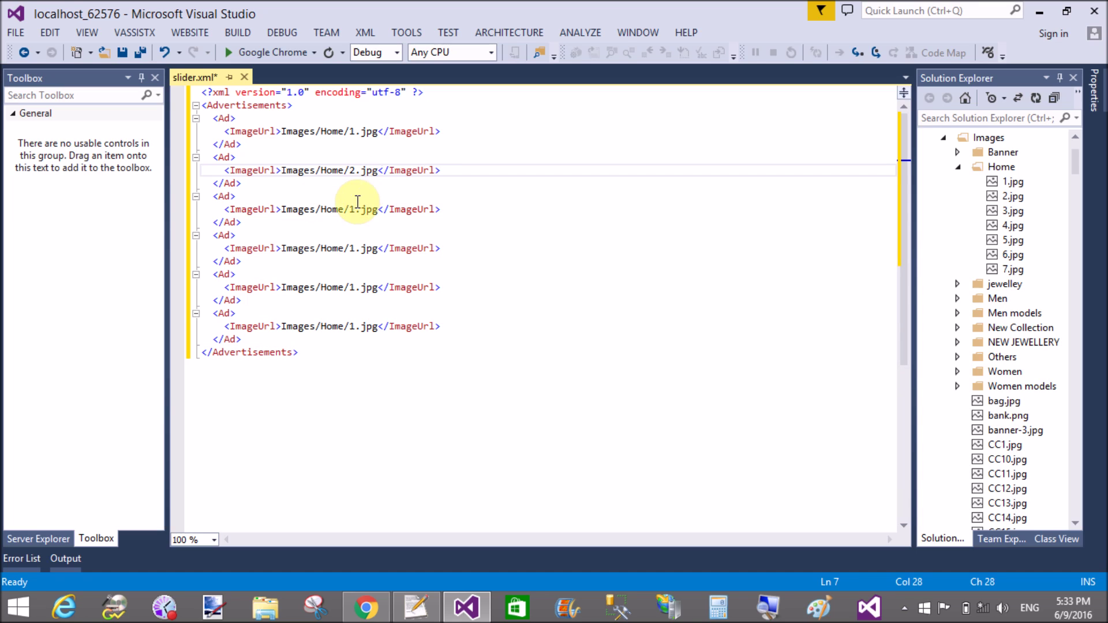
click(355, 209)
key(BackSpace)
text(3)
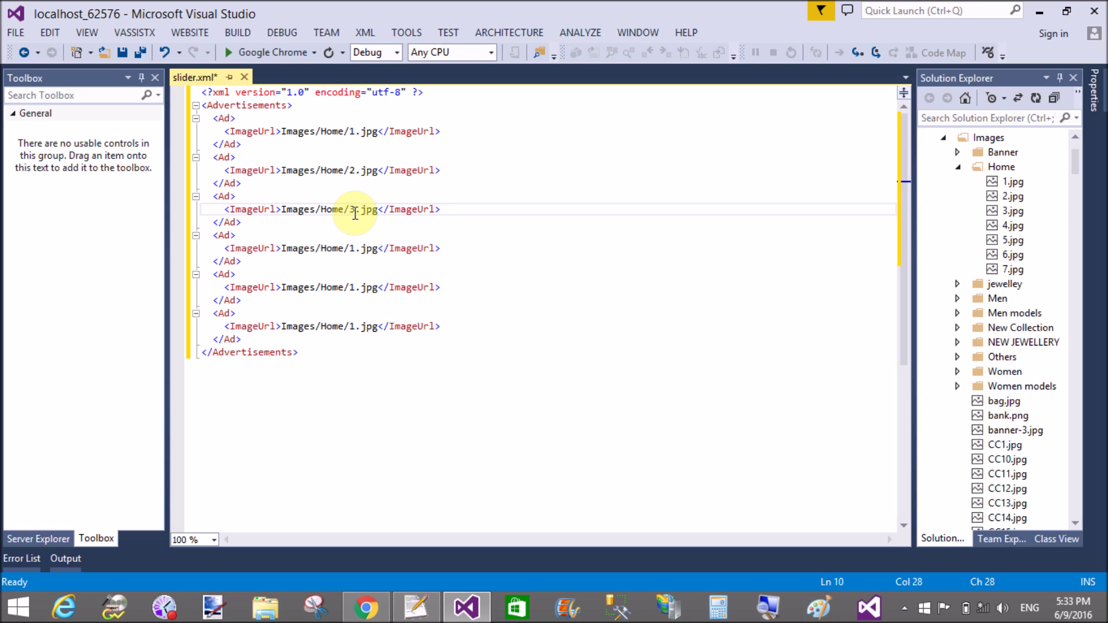
click(357, 248)
key(BackSpace)
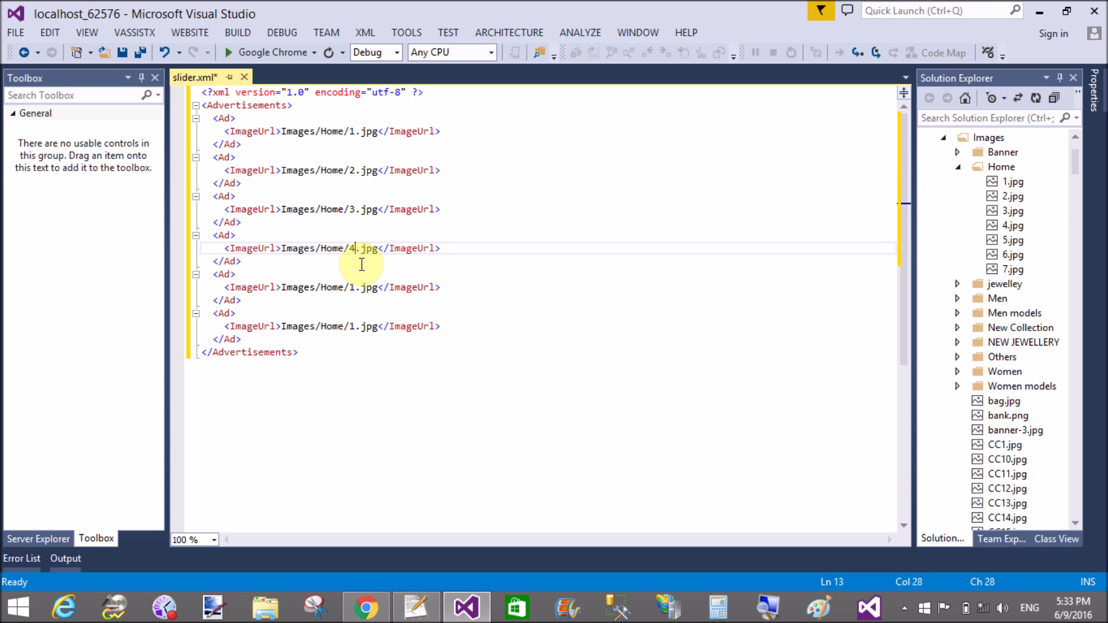
text(4)
click(354, 288)
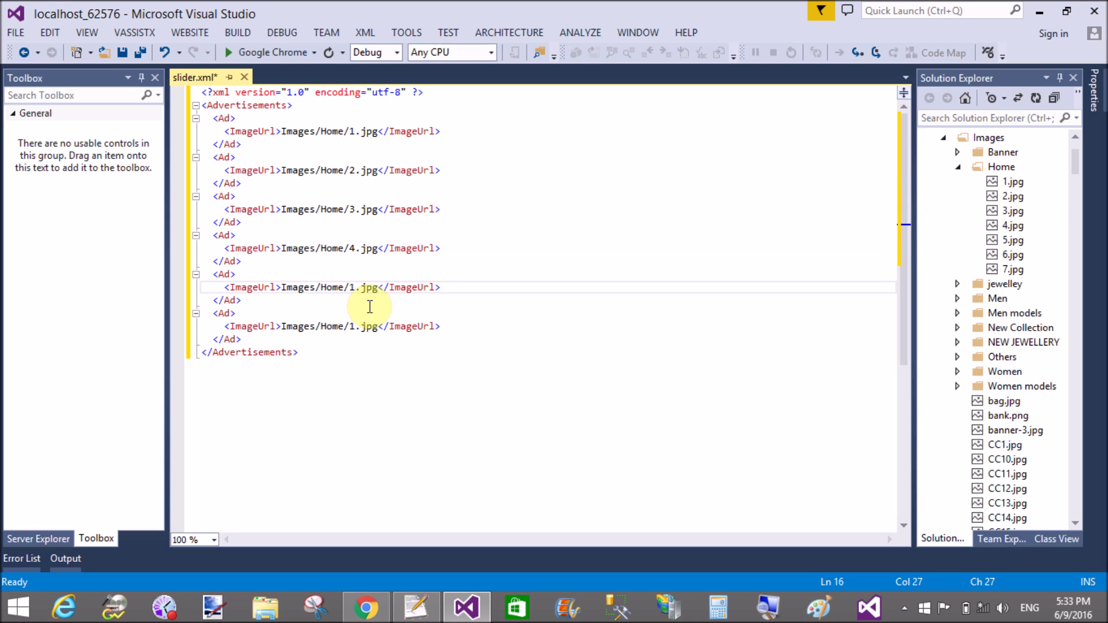
key(Delete)
text(5)
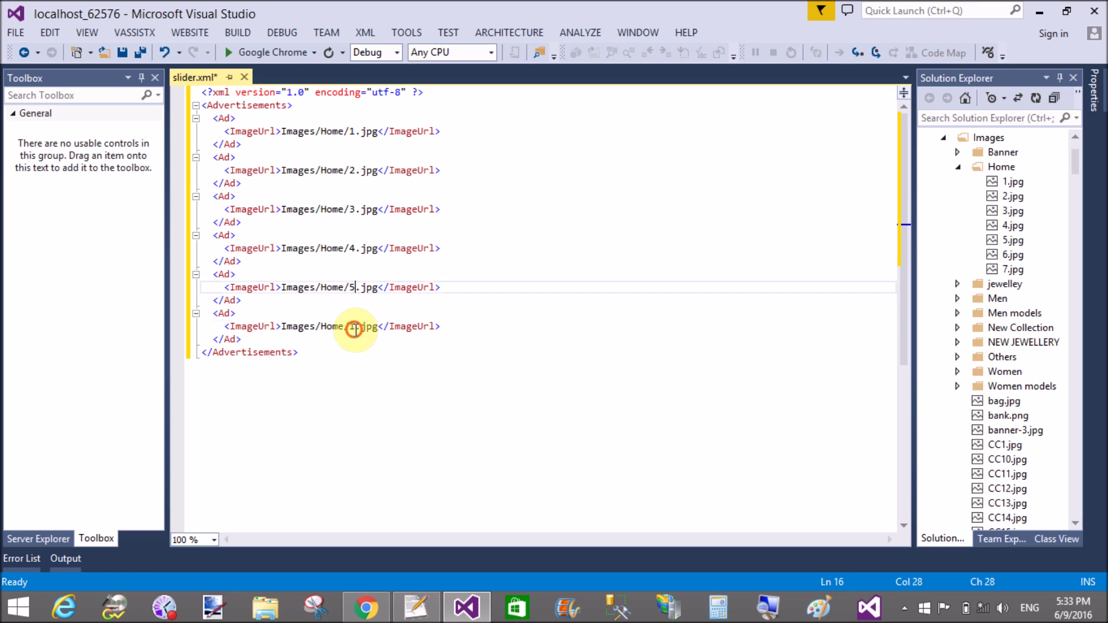
click(355, 327)
key(BackSpace)
text(6)
click(381, 394)
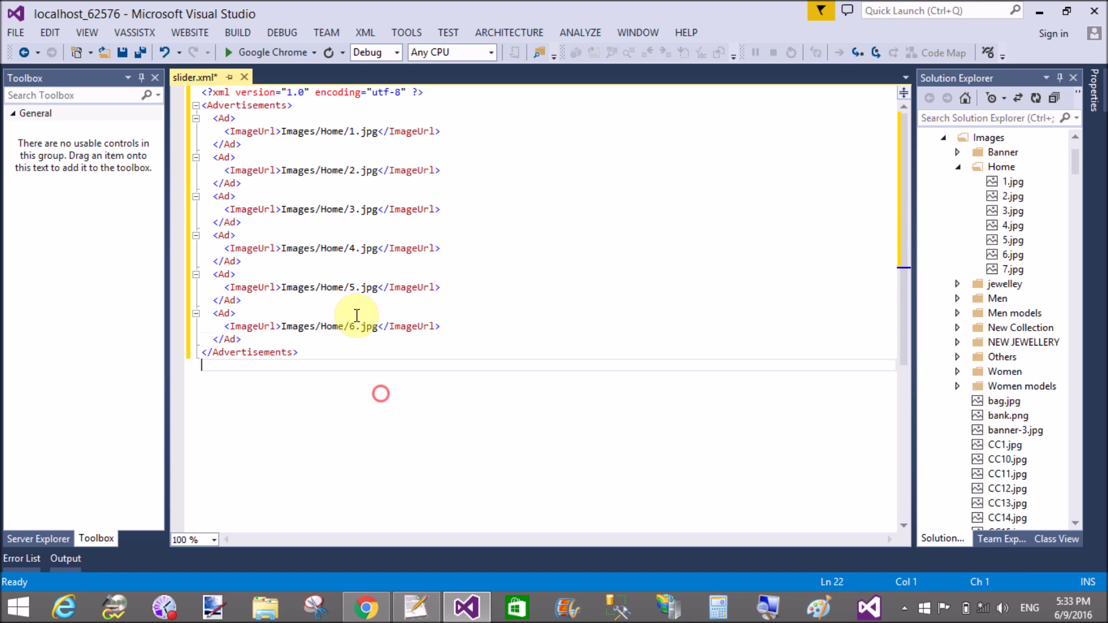
click(122, 53)
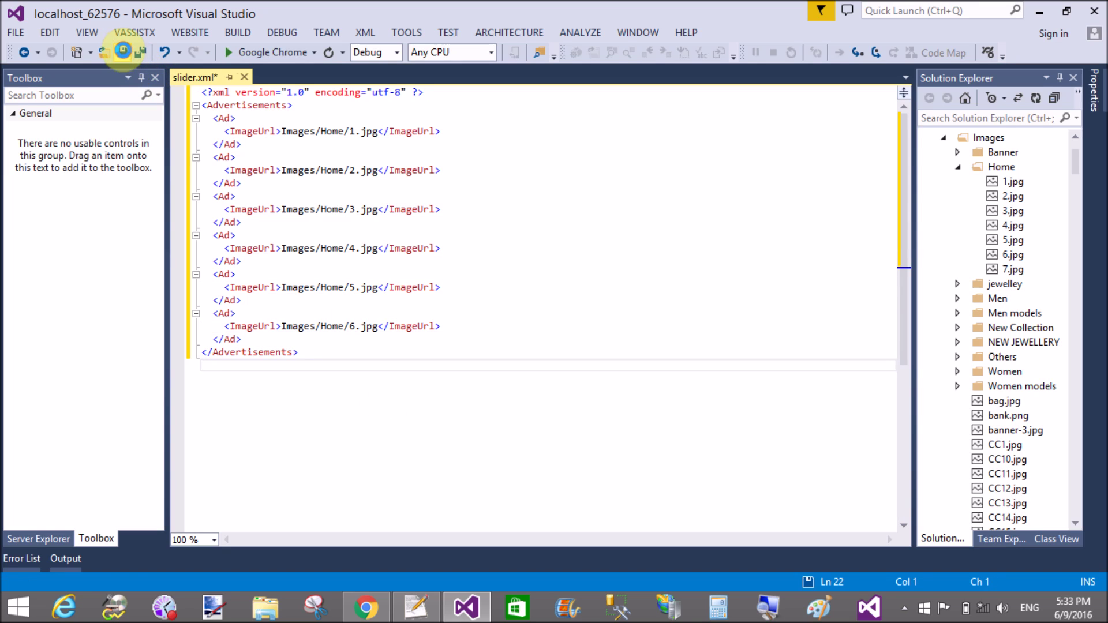
click(240, 77)
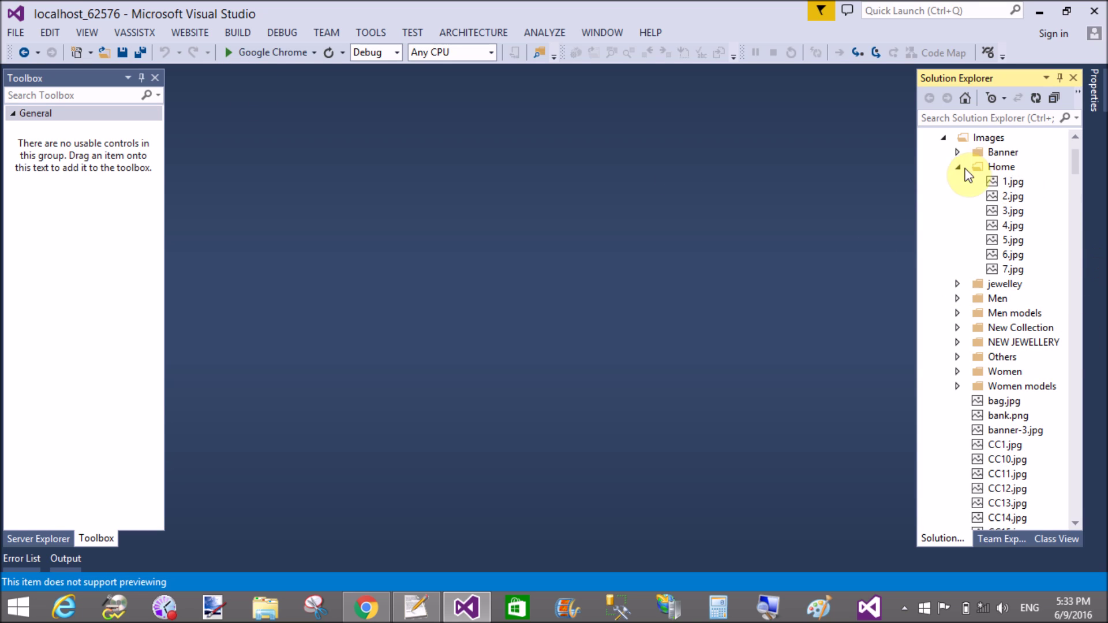
Step: In Default.aspx, set the AdRotator's AdvertisementFile to ~/slider.xml
click(943, 137)
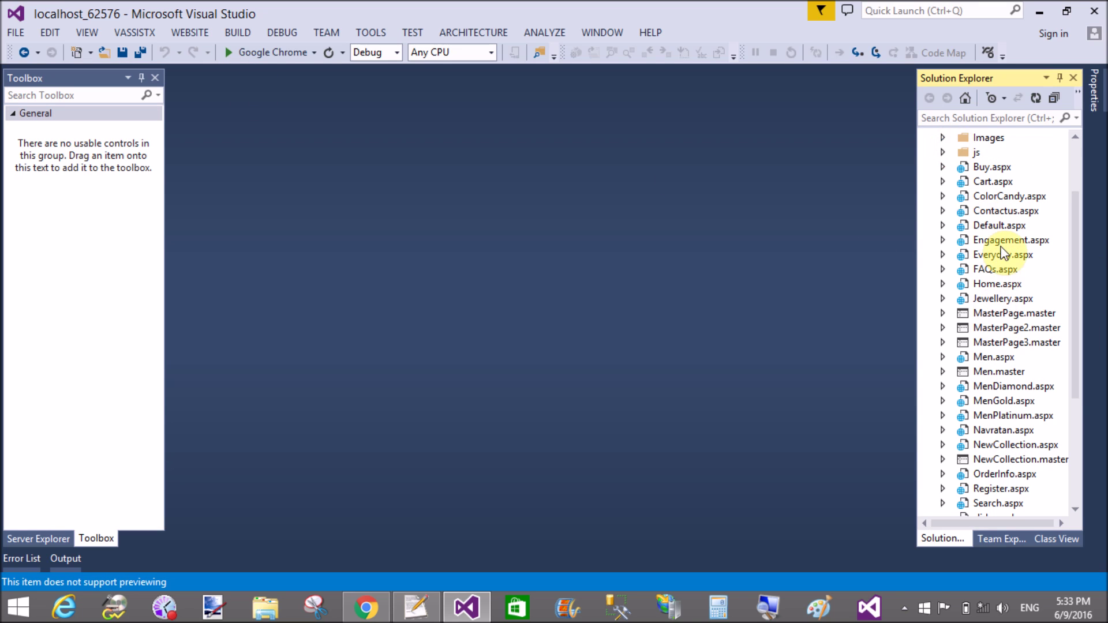
double_click(999, 226)
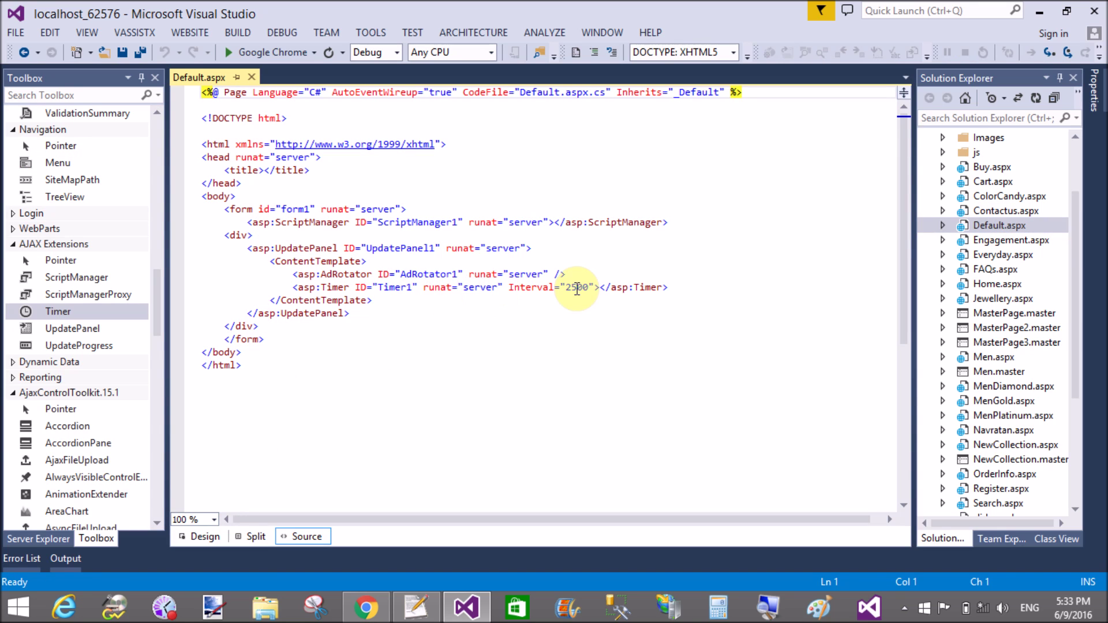
click(549, 275)
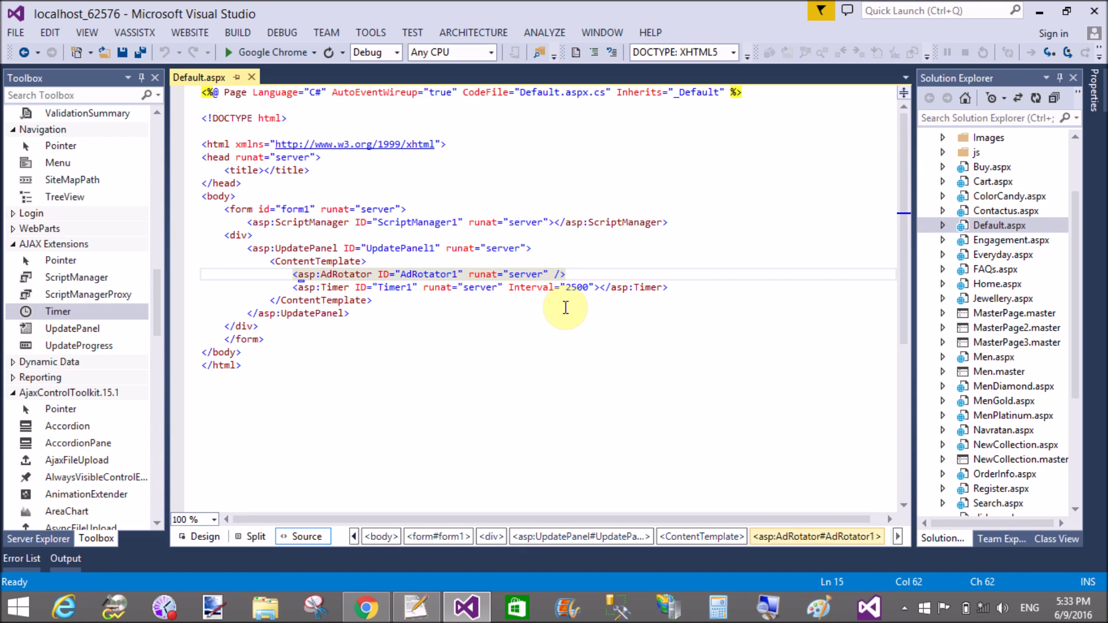
text(advert)
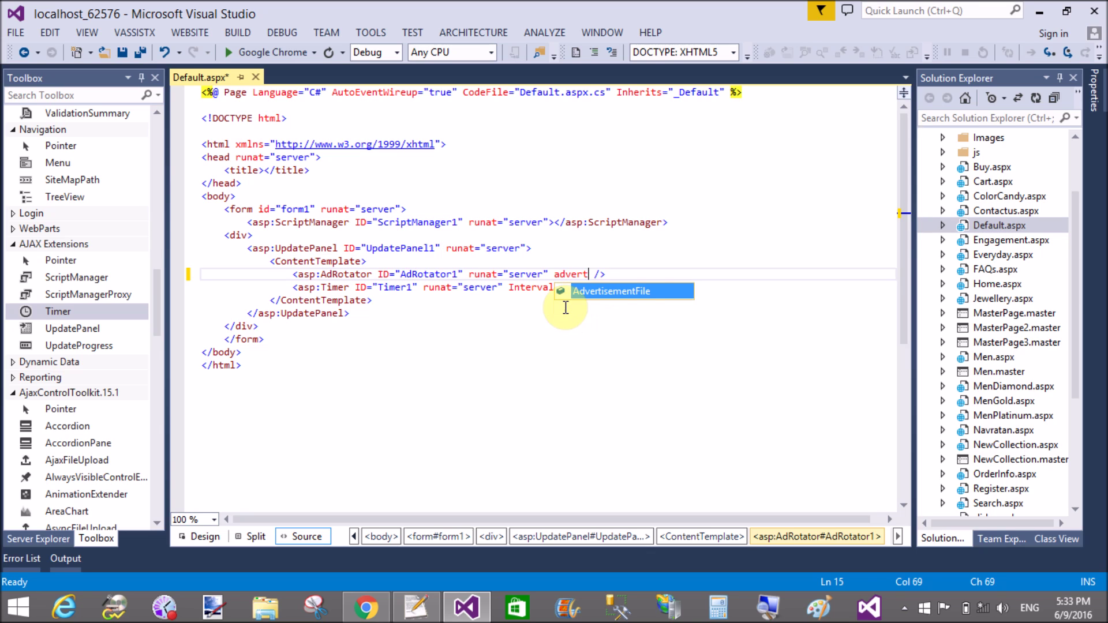
key(Tab)
text(=)
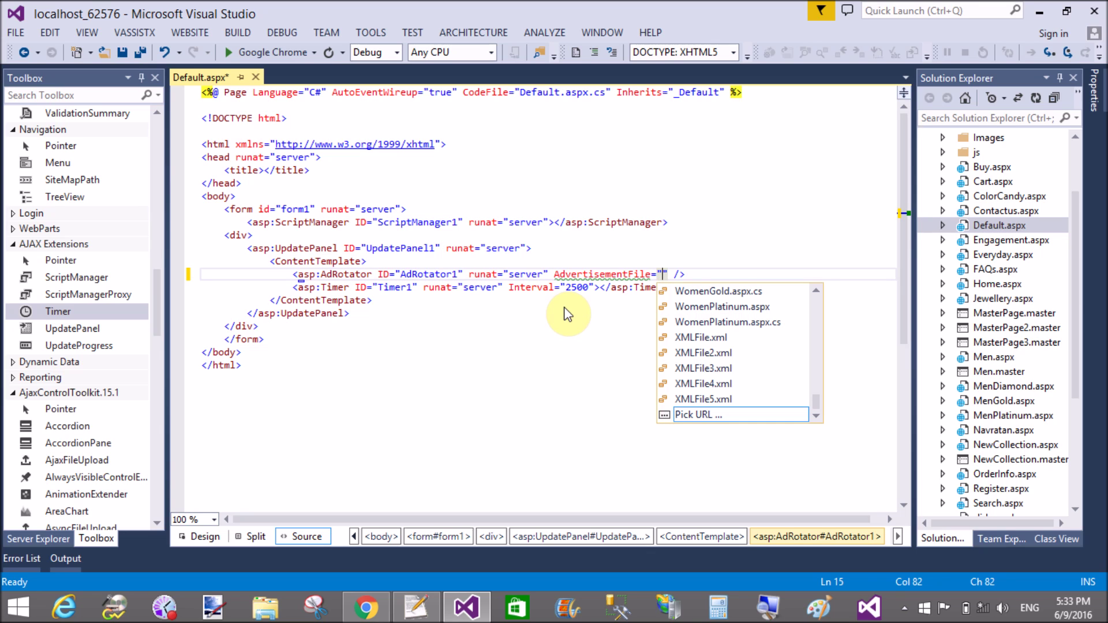
text(~/slider.xml)
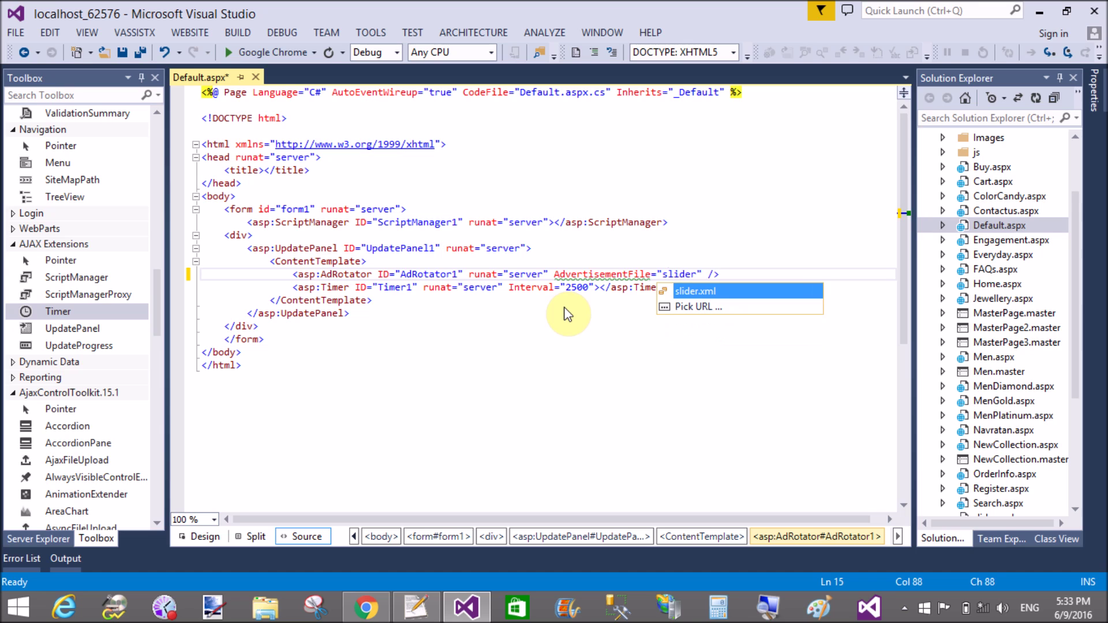
key(Right)
Step: Save Default.aspx
click(566, 350)
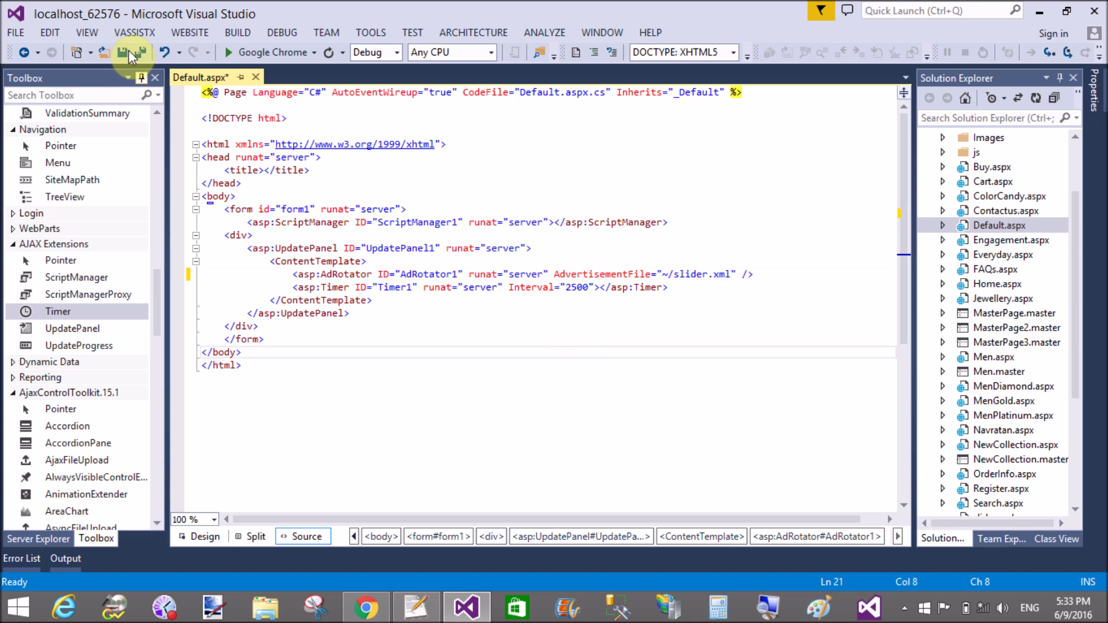
click(122, 51)
click(456, 209)
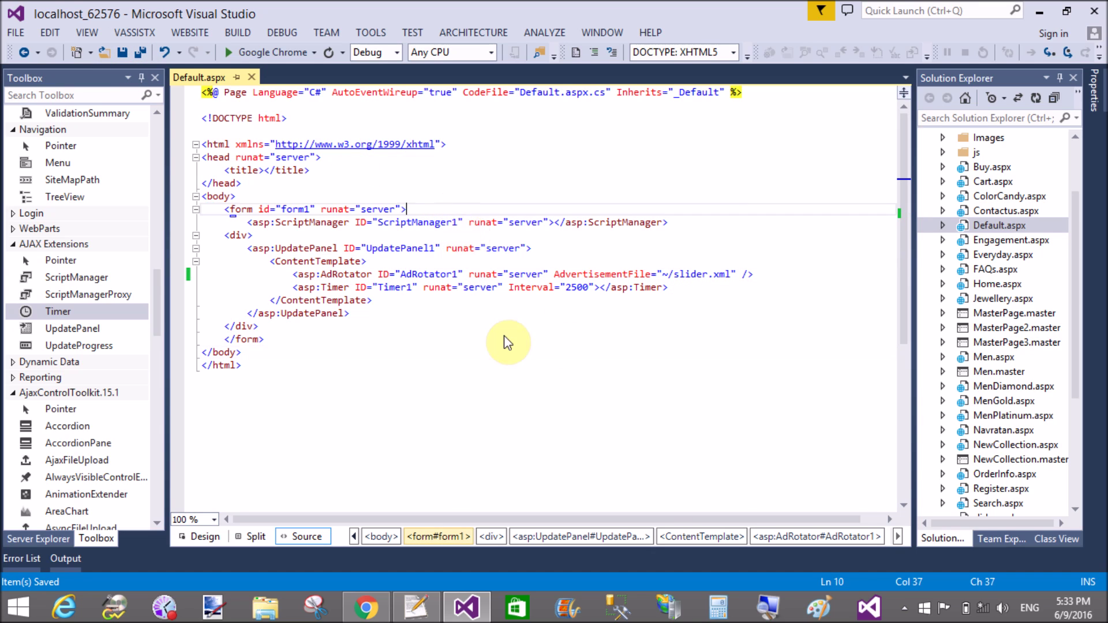
right_click(455, 210)
Step: View Default.aspx in Google Chrome, then return to Visual Studio
click(544, 374)
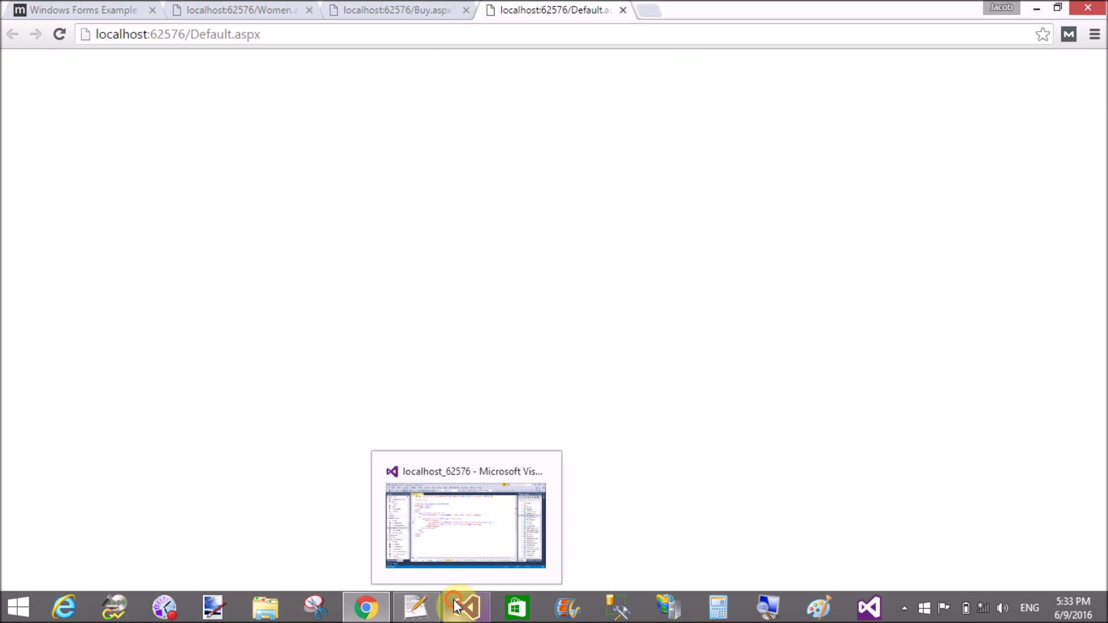
click(465, 607)
Step: Review the UpdatePanel and ContentTemplate markup in Default.aspx
click(443, 381)
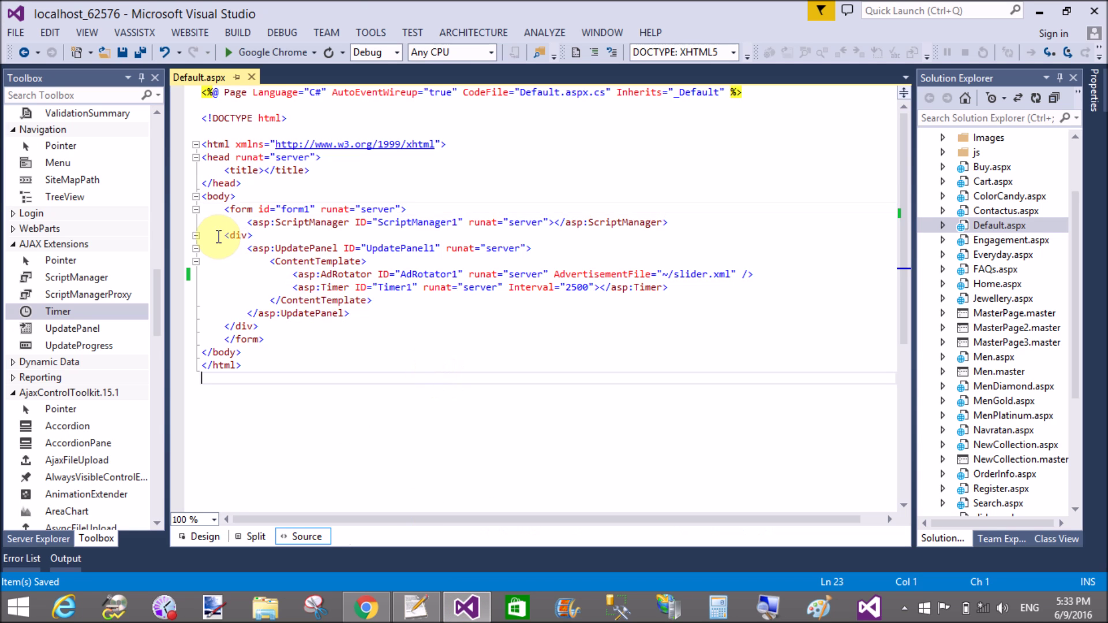
mouse_move(233, 249)
mouse_down()
mouse_move(396, 326)
mouse_move(396, 313)
mouse_up()
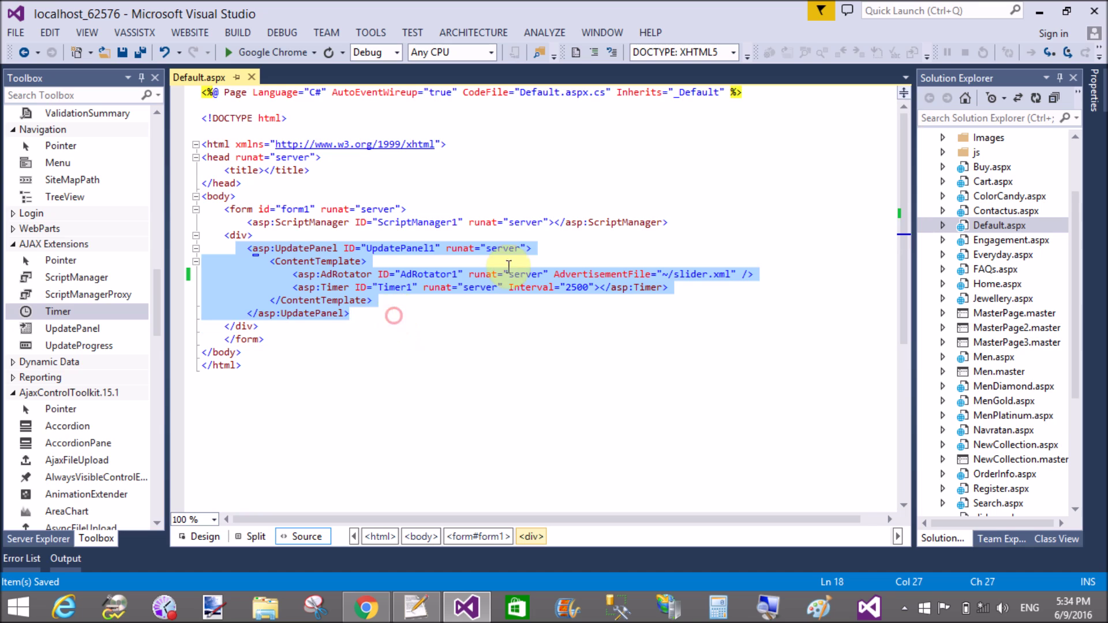
drag(407, 210, 260, 212)
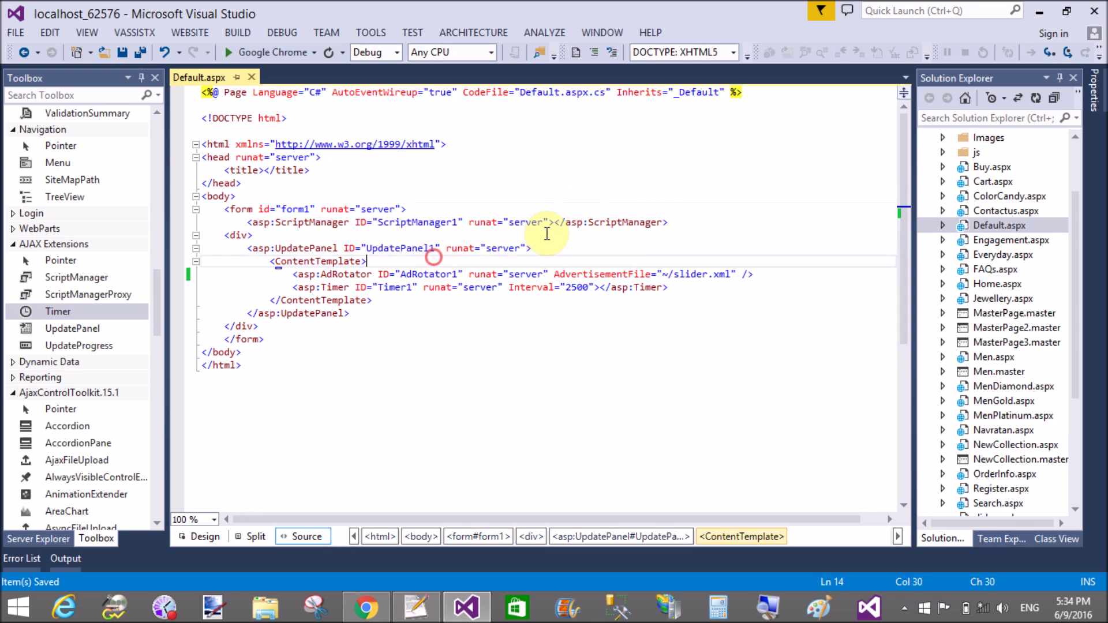
drag(674, 223, 248, 223)
click(357, 261)
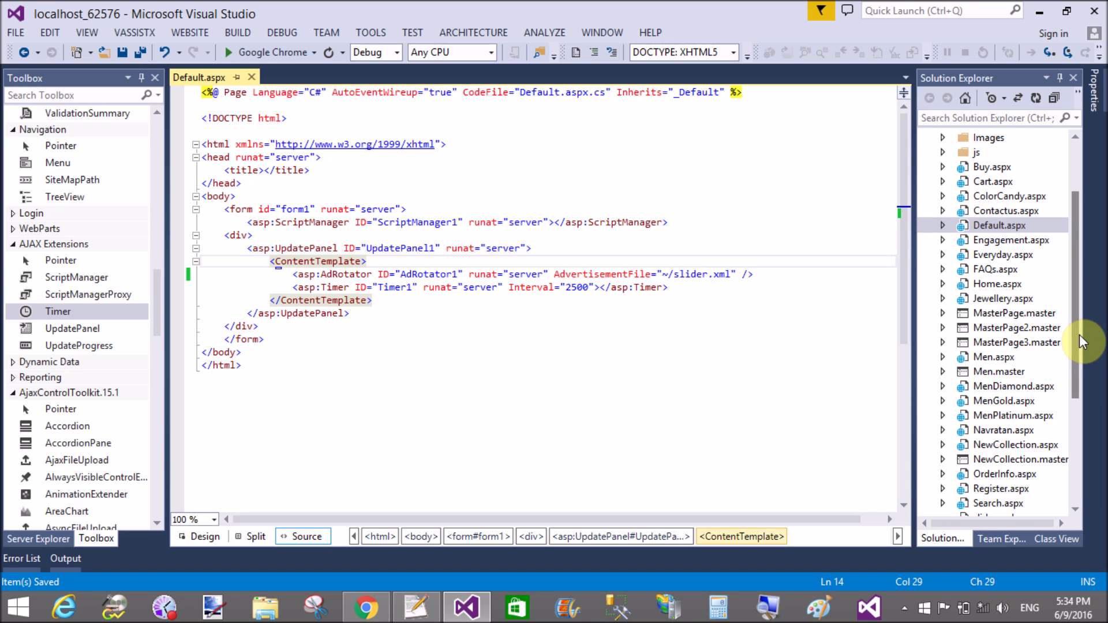
drag(1080, 335, 1086, 479)
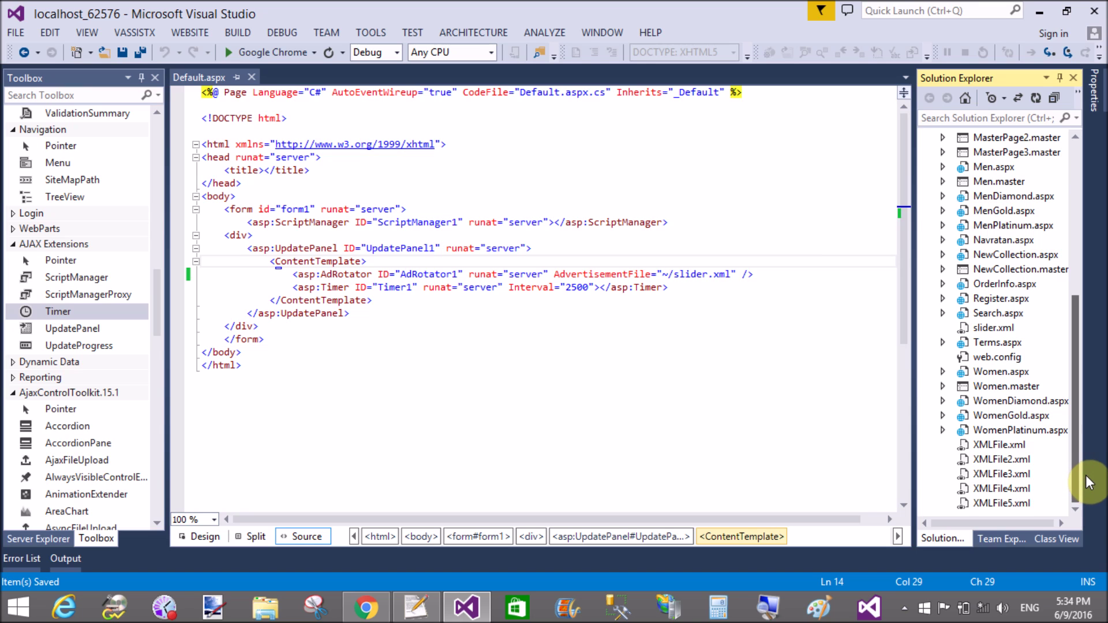
Step: Open slider.xml and review its entries, highlighting Images/Home/1.jpg
double_click(993, 328)
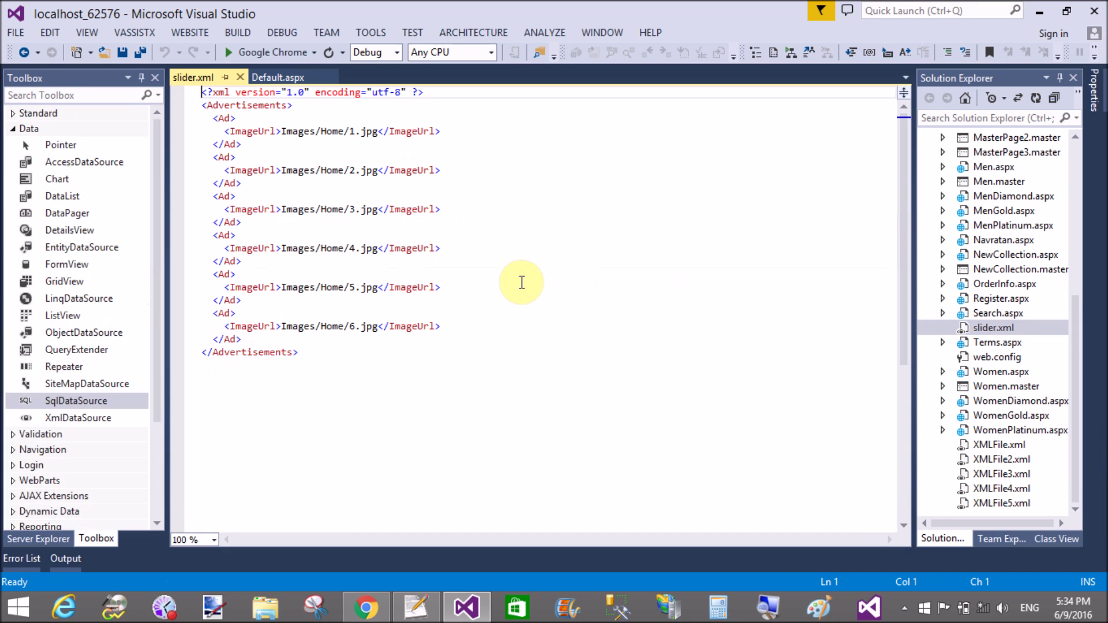
drag(319, 361, 208, 91)
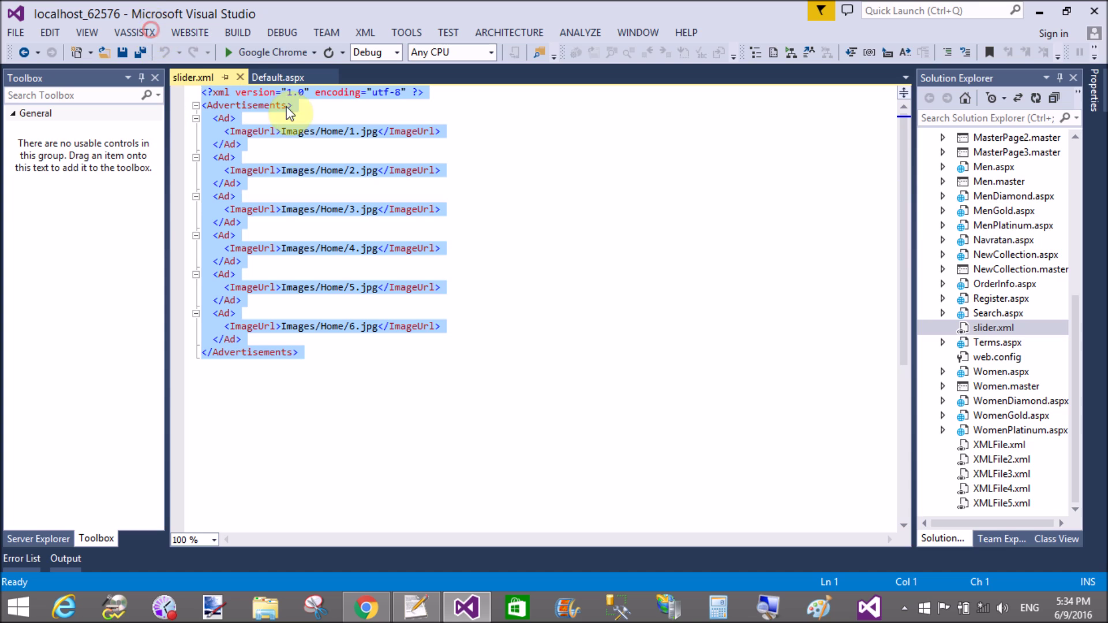
click(314, 156)
drag(282, 131, 382, 132)
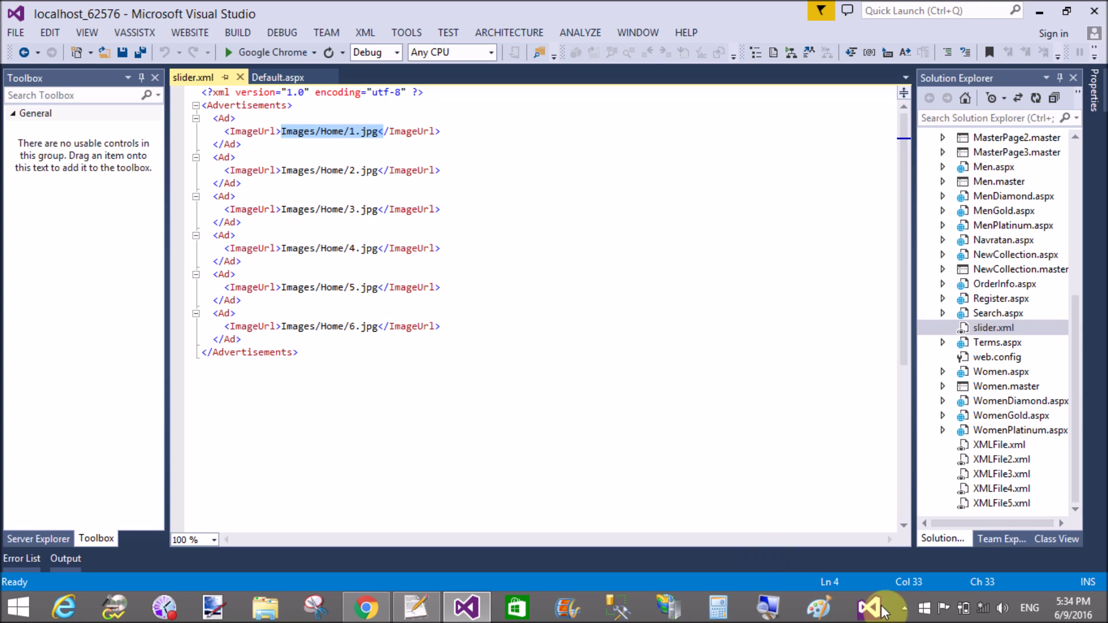
click(903, 609)
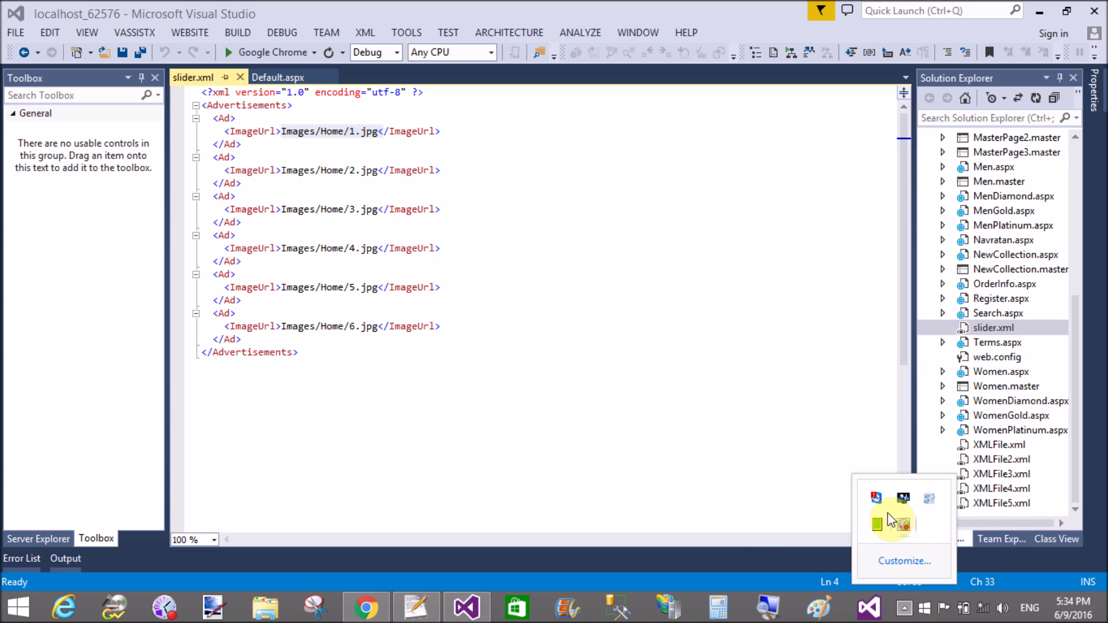
right_click(903, 526)
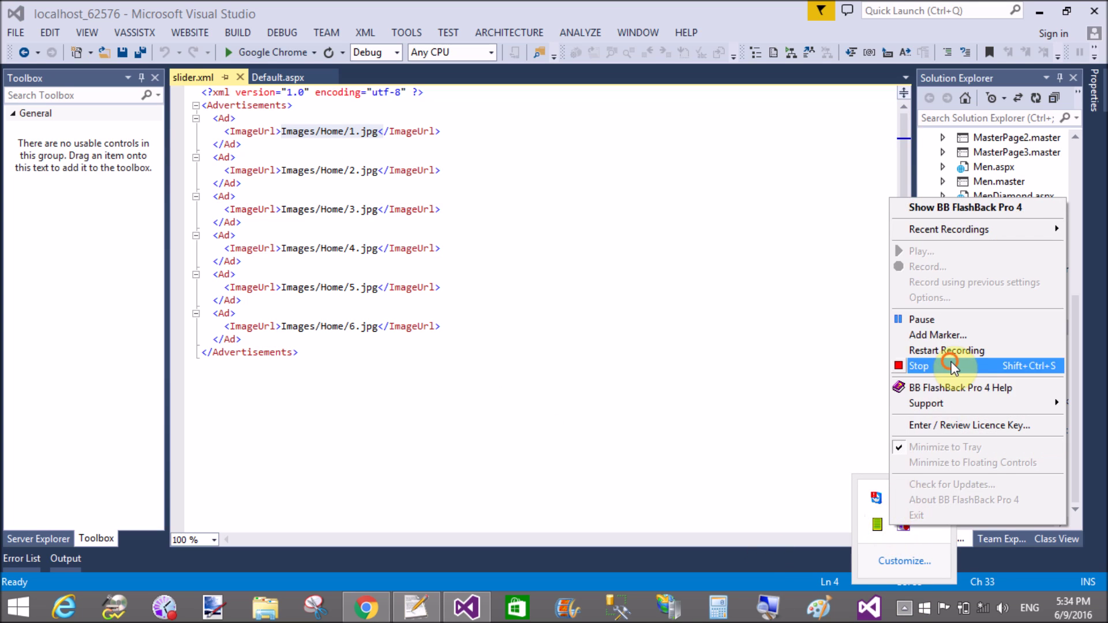